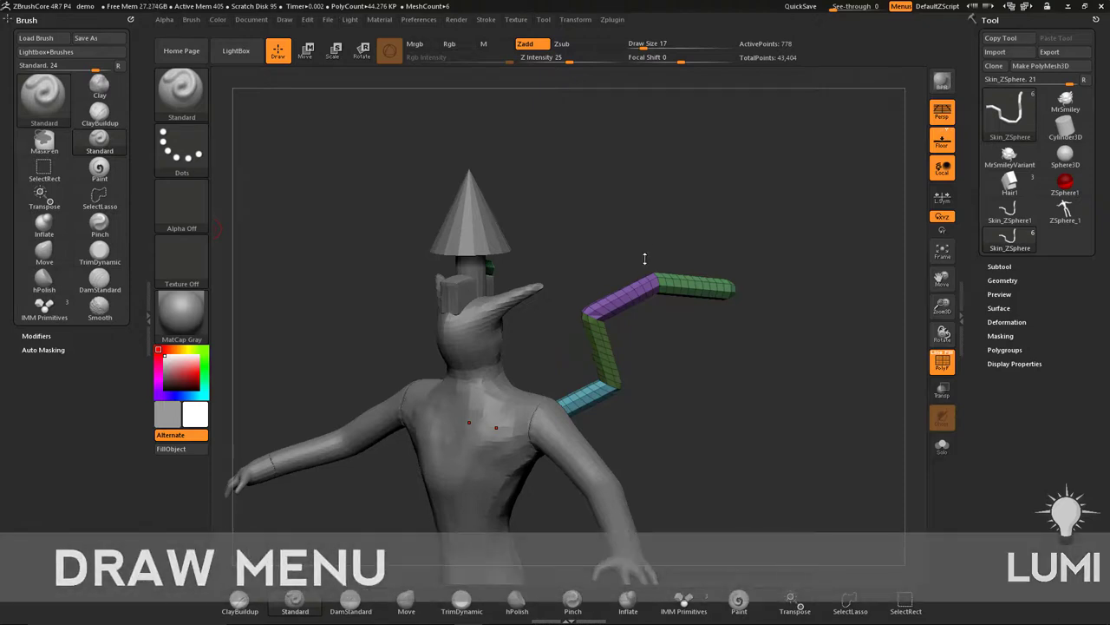
Load the DynaMesh_Sphere_128 project in place of the current character model
drag(655, 250, 716, 238)
key(s)
mouse_move(741, 259)
alt+mouse_down()
mouse_move(719, 249)
mouse_move(678, 394)
alt+mouse_up()
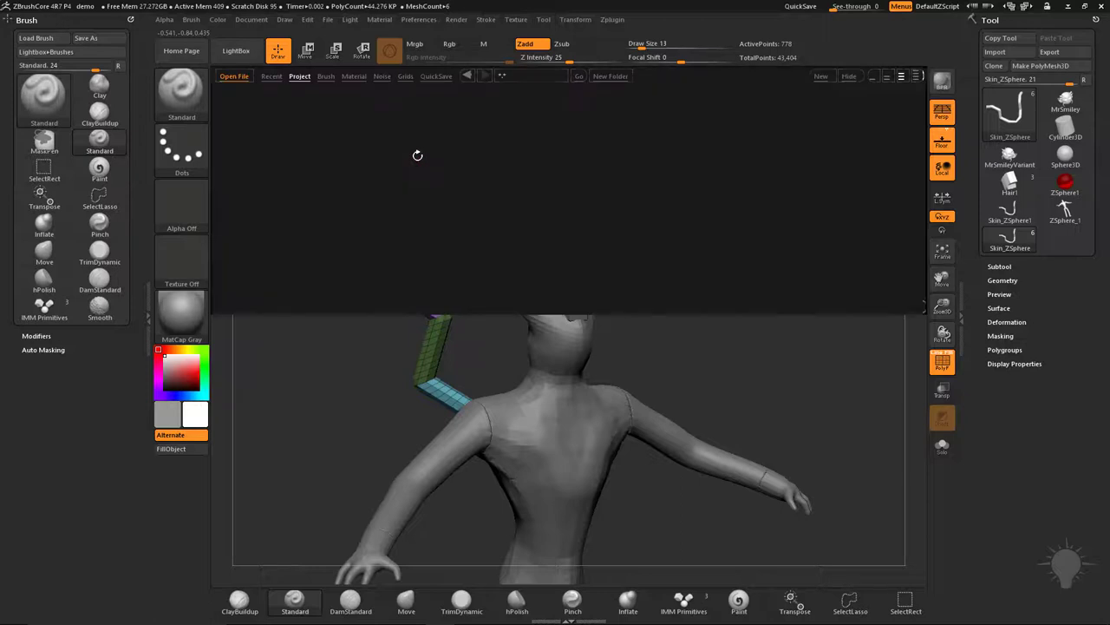
click(298, 80)
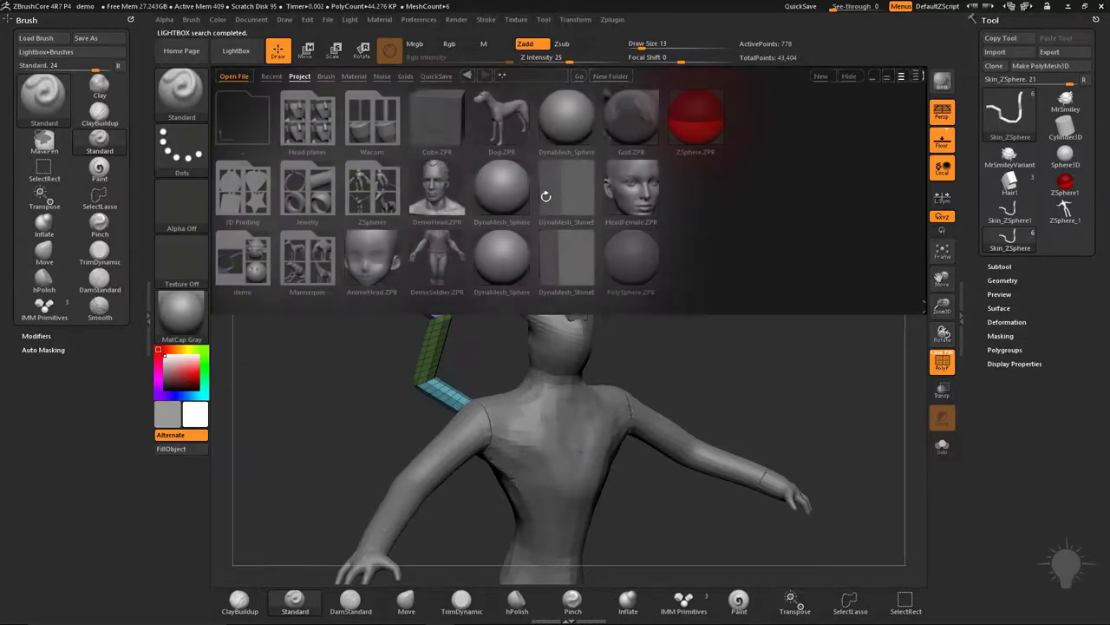
double_click(504, 176)
click(583, 357)
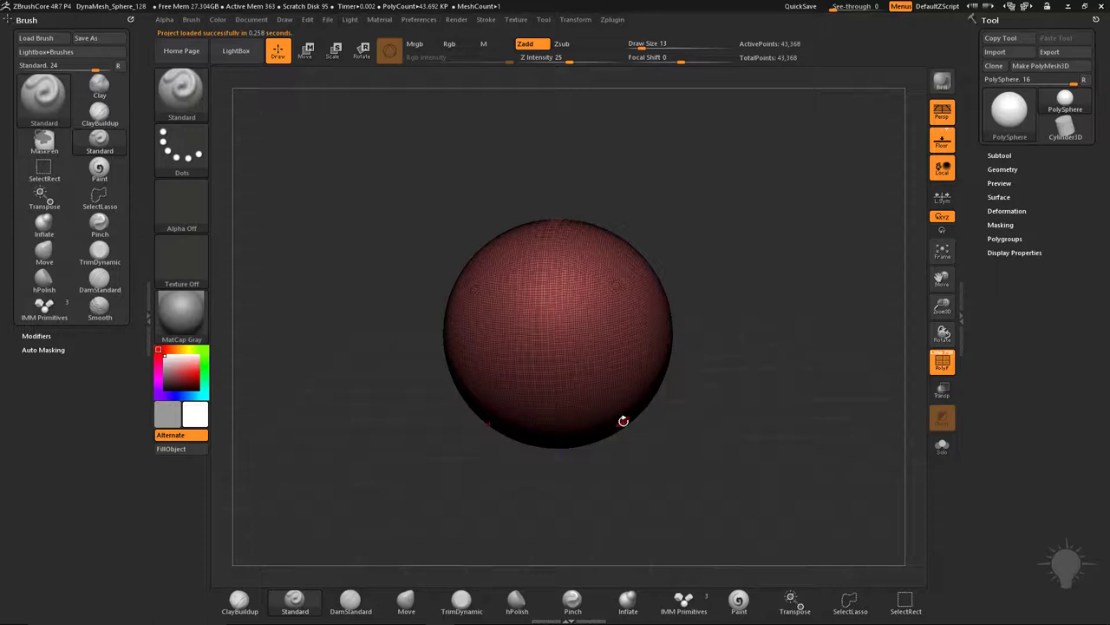
Set the DynaMesh Blur to 0 in the sphere's geometry settings
click(1003, 170)
click(1001, 267)
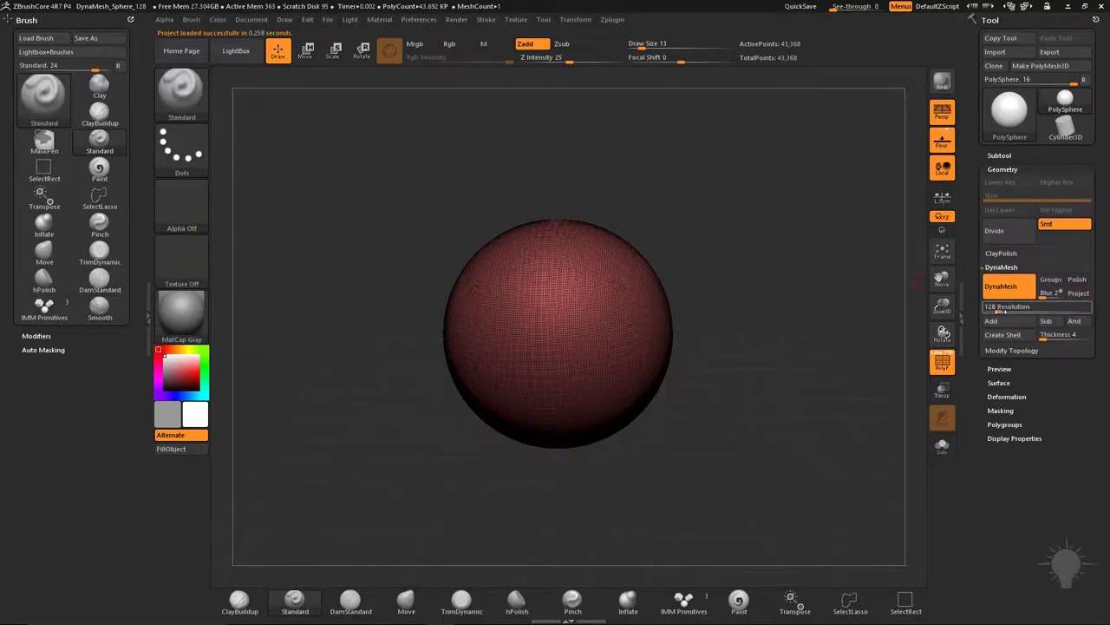
drag(1042, 293, 800, 417)
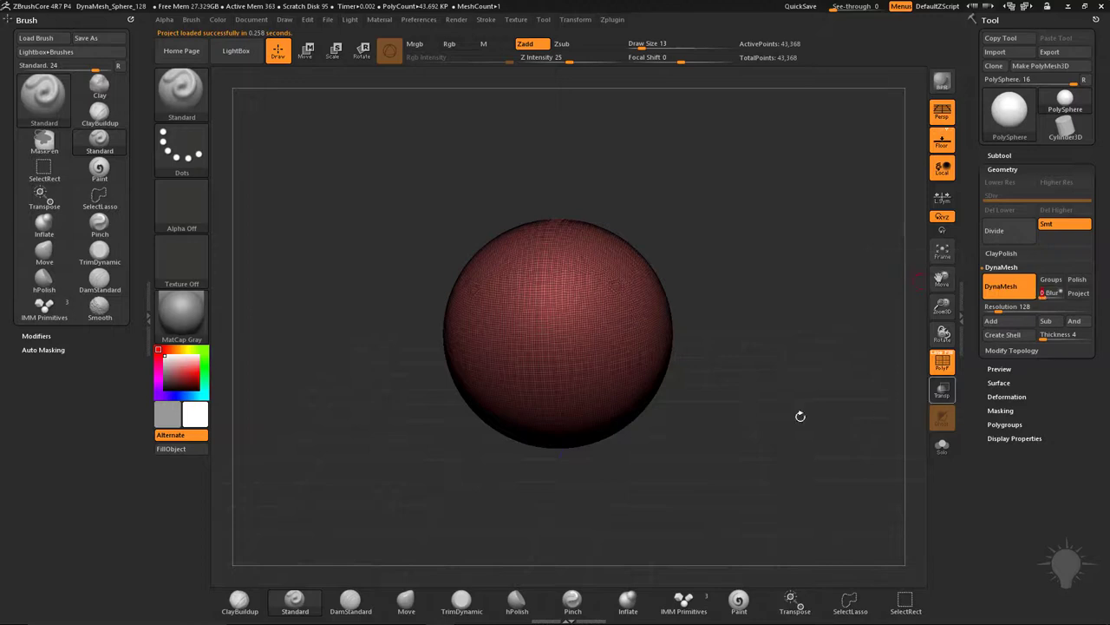
Activate symmetry on the X axis and carve two small mirrored eye dents into the sphere
click(576, 19)
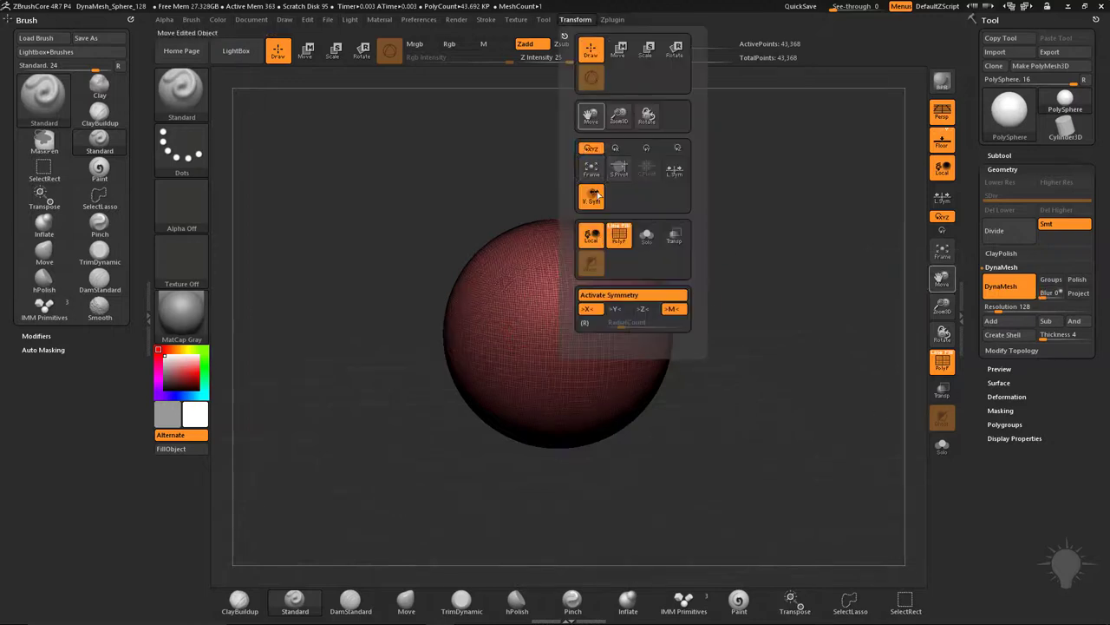
click(606, 294)
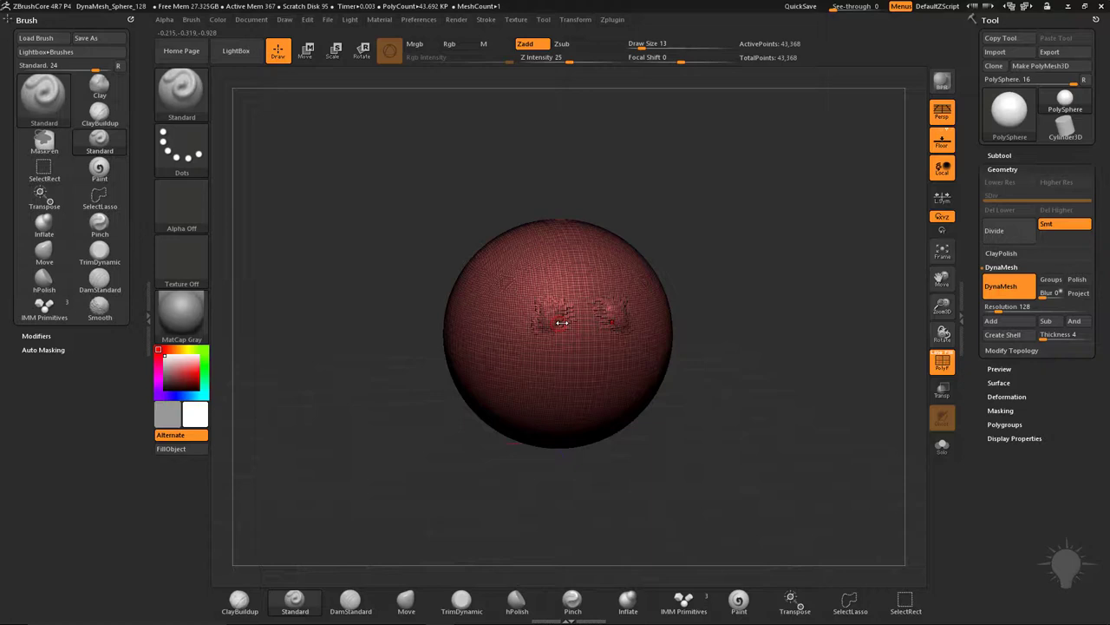
drag(775, 335, 764, 325)
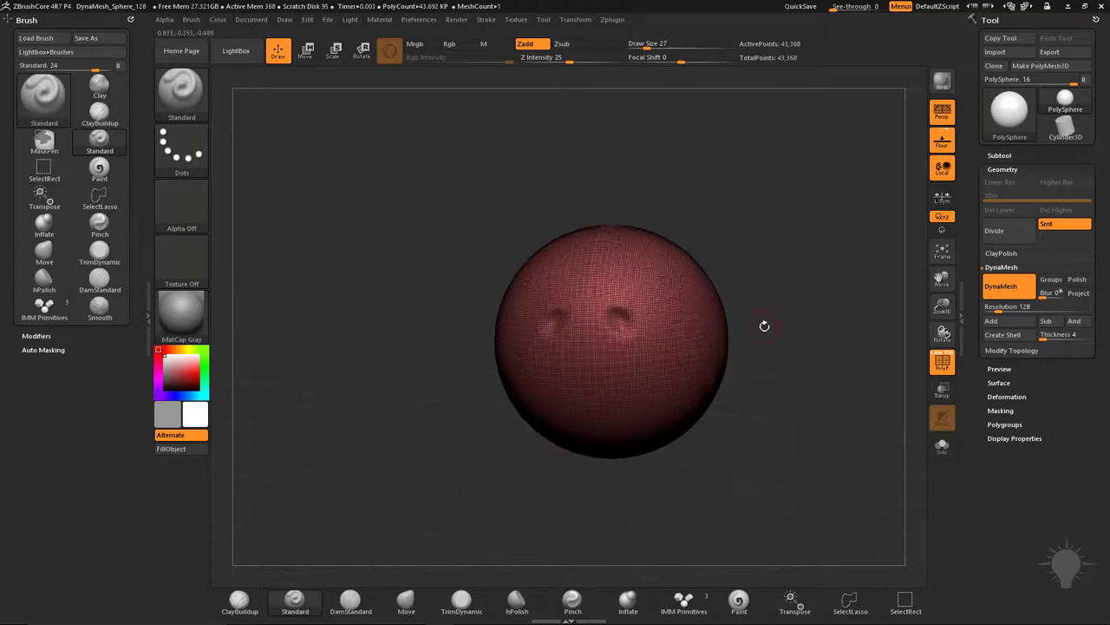
Turn off the polyframe display and set the brush draw size to about 25
click(941, 367)
drag(849, 368, 754, 363)
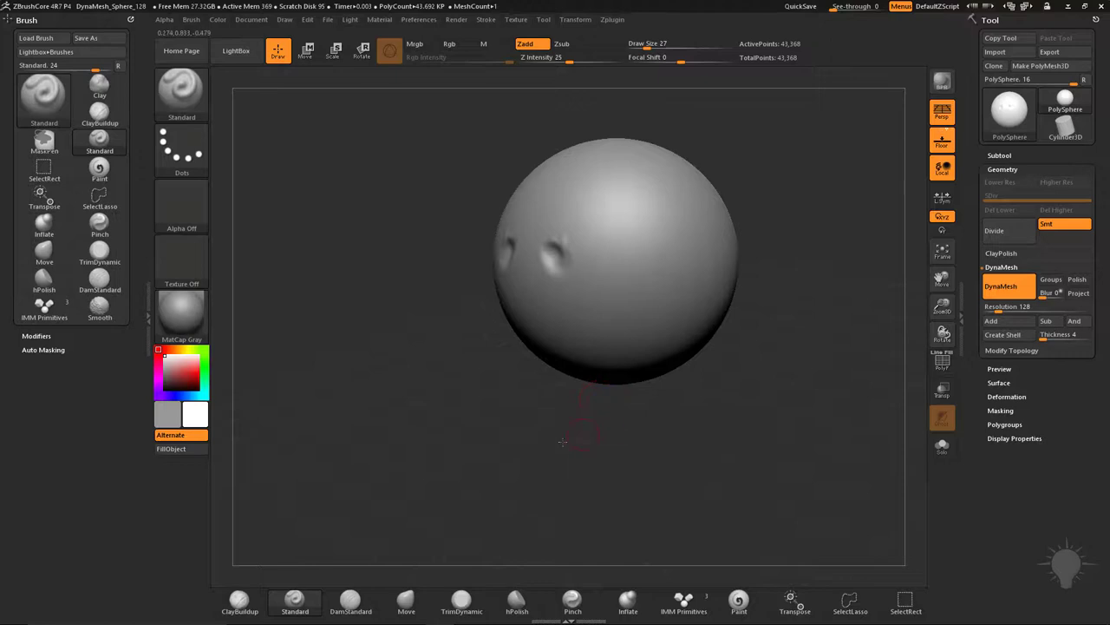
drag(562, 441, 585, 409)
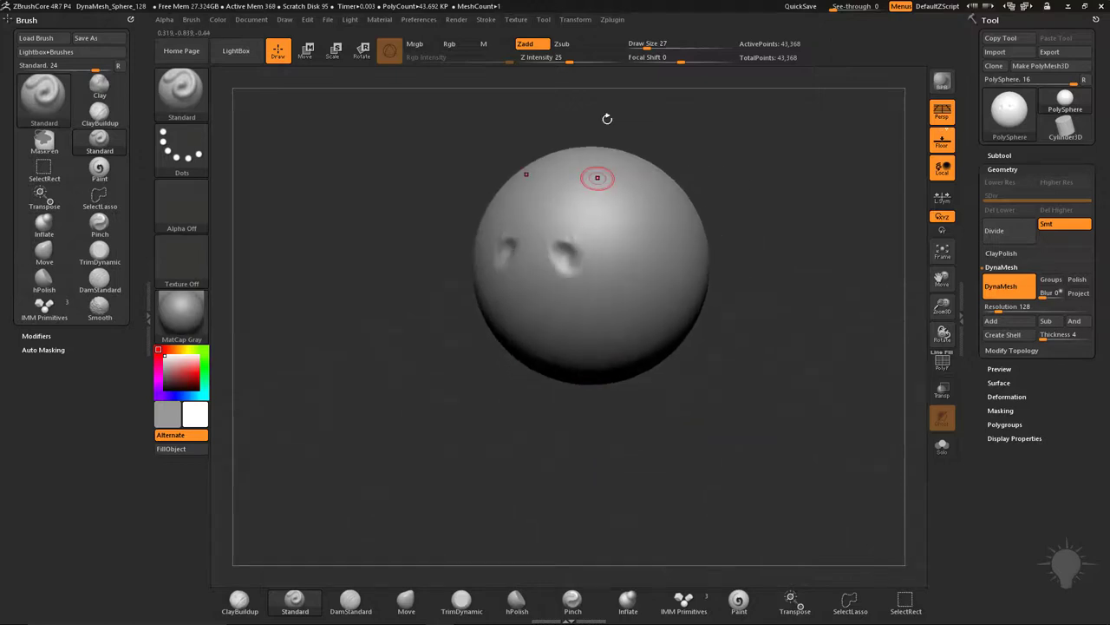
mouse_move(608, 119)
mouse_down()
mouse_move(771, 250)
mouse_move(798, 208)
mouse_move(785, 253)
mouse_move(728, 245)
mouse_move(743, 135)
mouse_move(785, 253)
mouse_up()
key(s)
Replace the docked Brush palette with the Draw palette
click(128, 17)
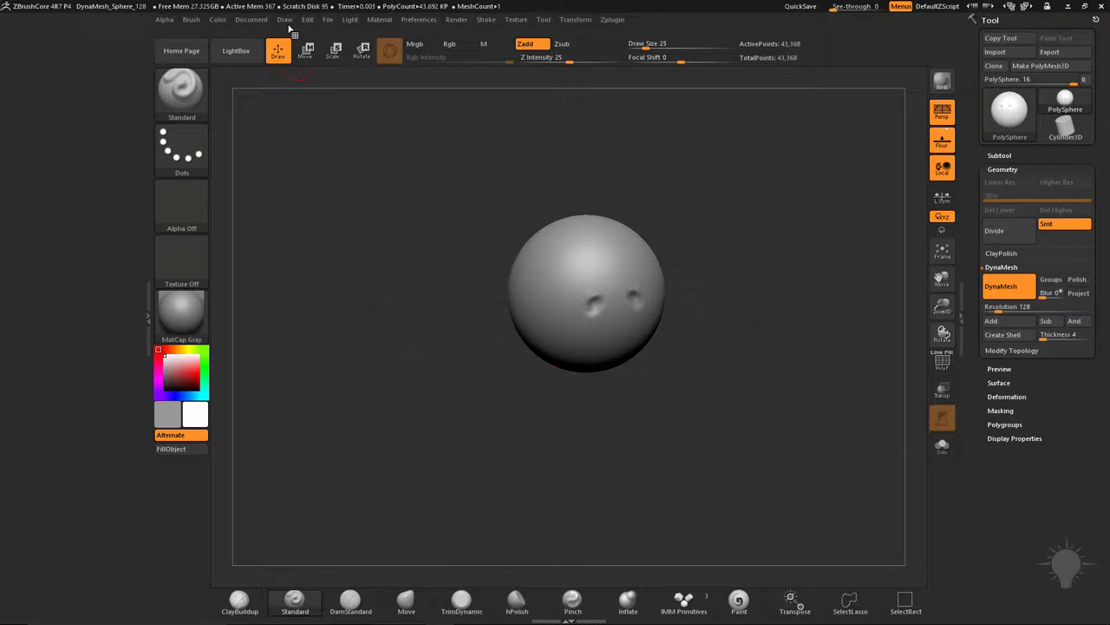
click(284, 19)
mouse_move(281, 36)
mouse_down()
mouse_move(75, 101)
mouse_move(84, 103)
mouse_up()
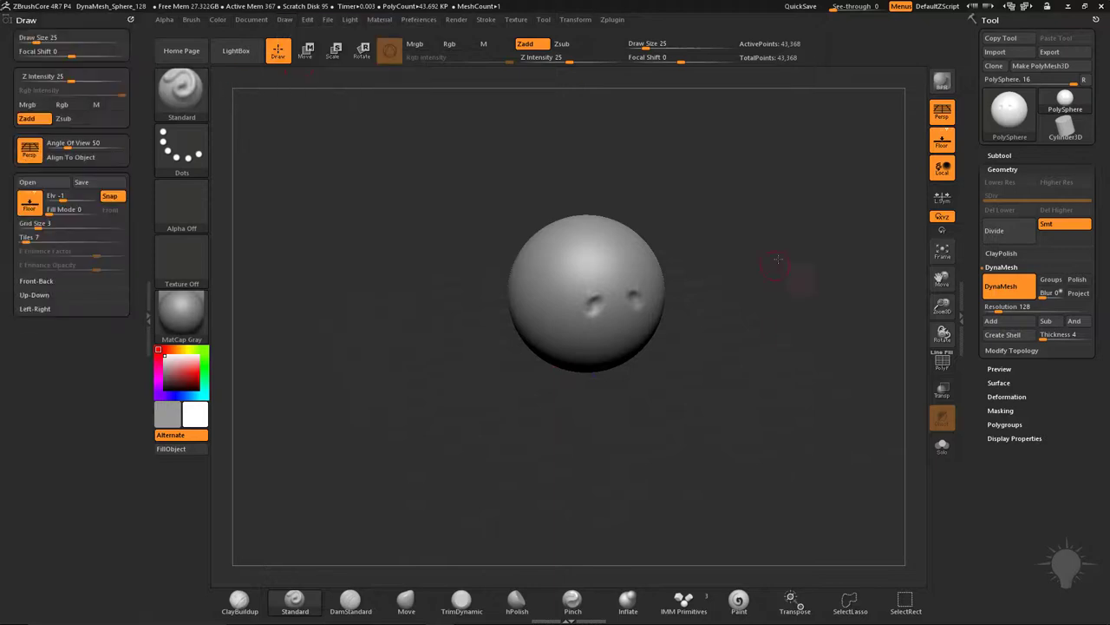
Carve two large mirrored eye sockets into the front of the sphere with the Standard brush at draw size 44
drag(778, 259, 741, 252)
key(bracketleft)
key(bracketleft)
key(bracketleft)
alt+drag(560, 317, 559, 320)
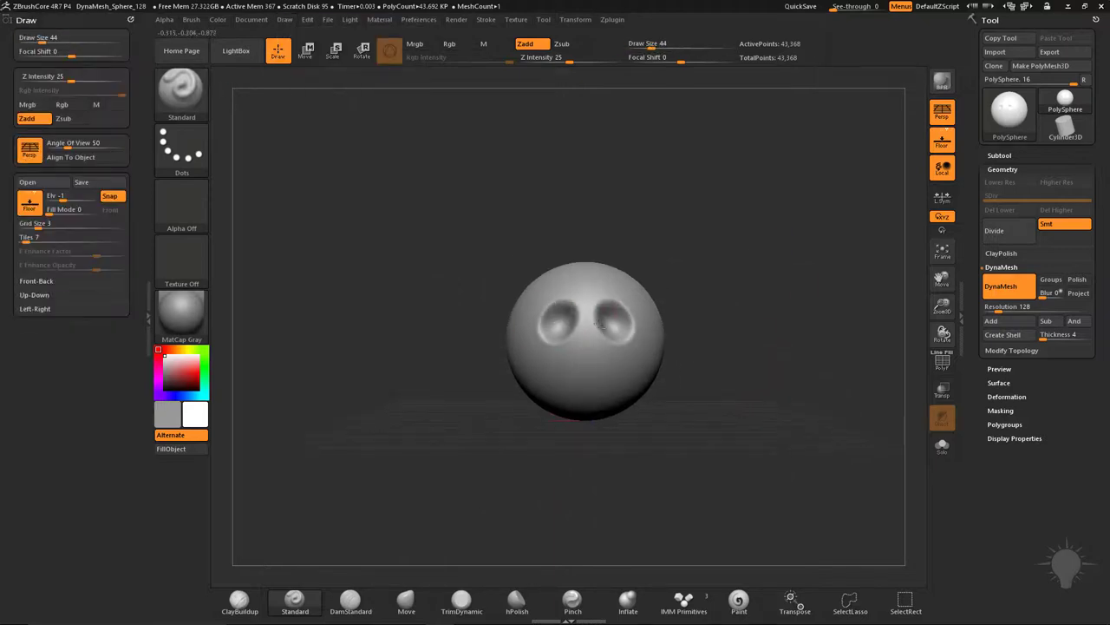
Reshape the lower half of the sphere into a narrower, elongated jaw with the Move brush
right_drag(605, 334, 664, 342)
key(s)
click(610, 351)
key(4)
drag(538, 383, 568, 411)
drag(477, 378, 472, 392)
right_drag(597, 359, 521, 373)
Sculpt raised cheekbones with hollows around them below the eye sockets, using the Standard brush at draw size 49
key(2)
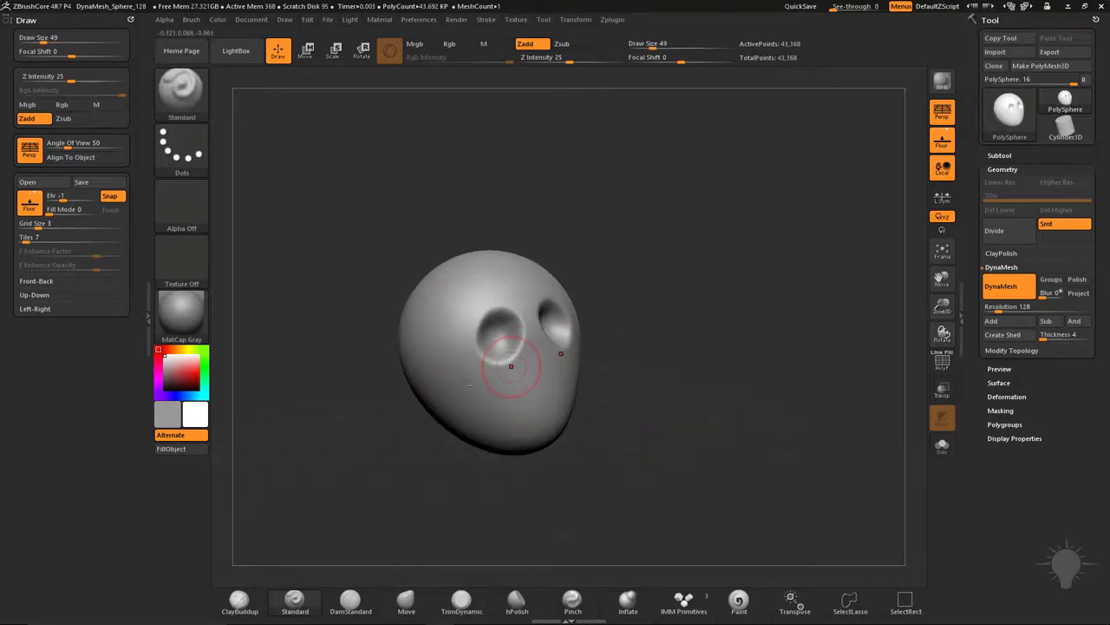
mouse_move(486, 371)
alt+mouse_down()
mouse_move(456, 384)
mouse_move(511, 382)
alt+mouse_up()
drag(663, 372, 564, 341)
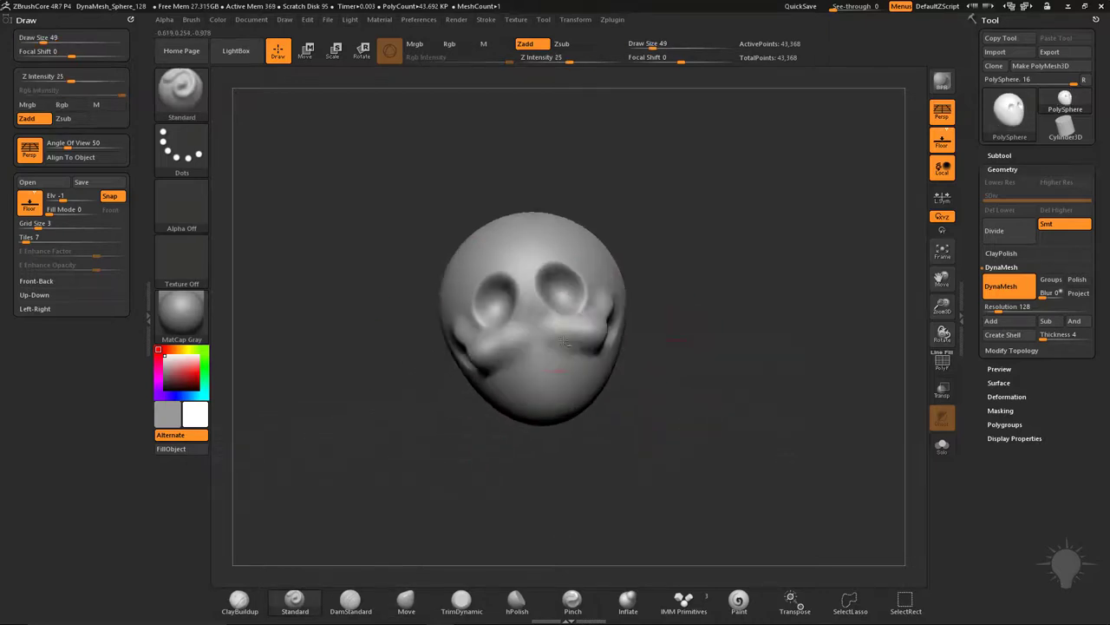
Carve the nasal cavity between the cheekbones with the Standard brush at draw size 31
drag(690, 287, 754, 290)
key(s)
key(s)
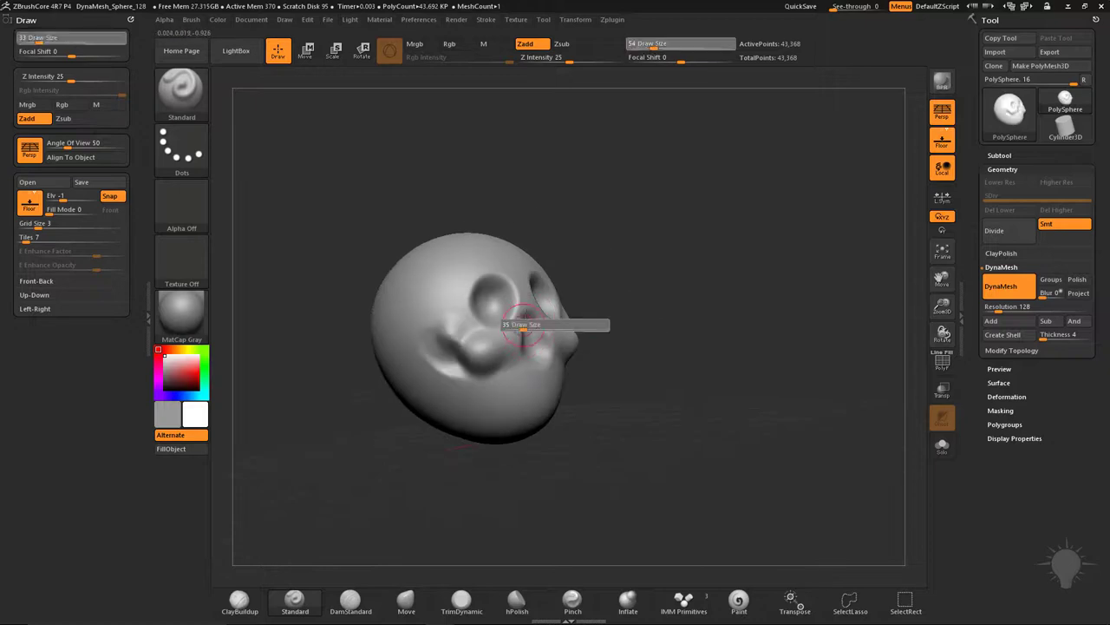
drag(530, 326, 525, 326)
Build up the mouth, brow and temple forms of the skull with the Clay brush at draw size 65
key(b)
key(c)
key(l)
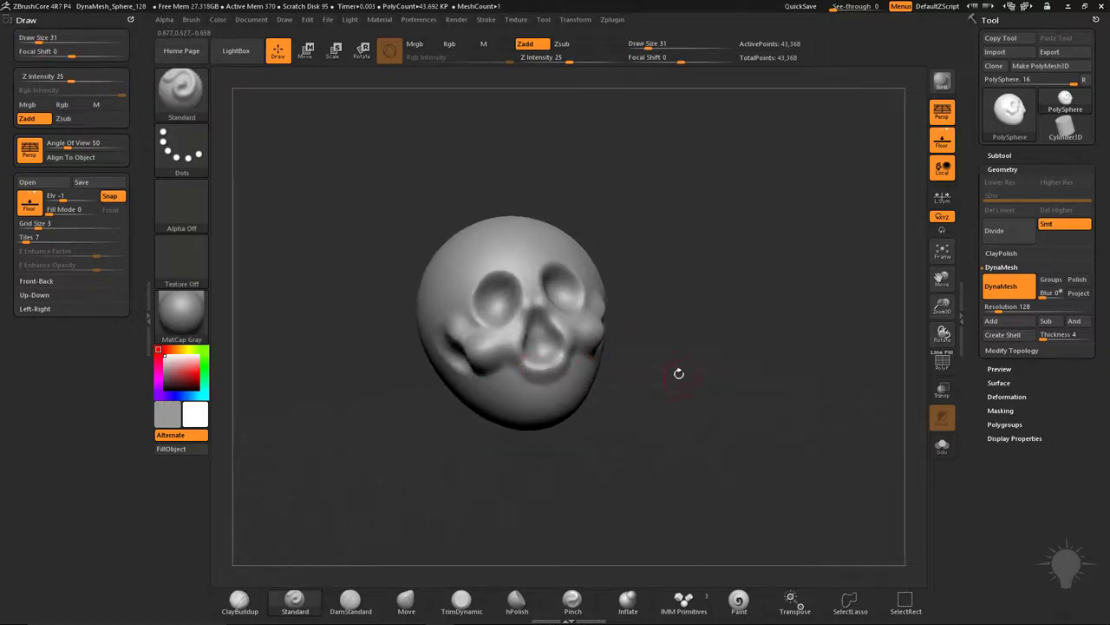
mouse_move(677, 371)
mouse_down()
mouse_move(521, 327)
mouse_move(531, 327)
mouse_up()
key(s)
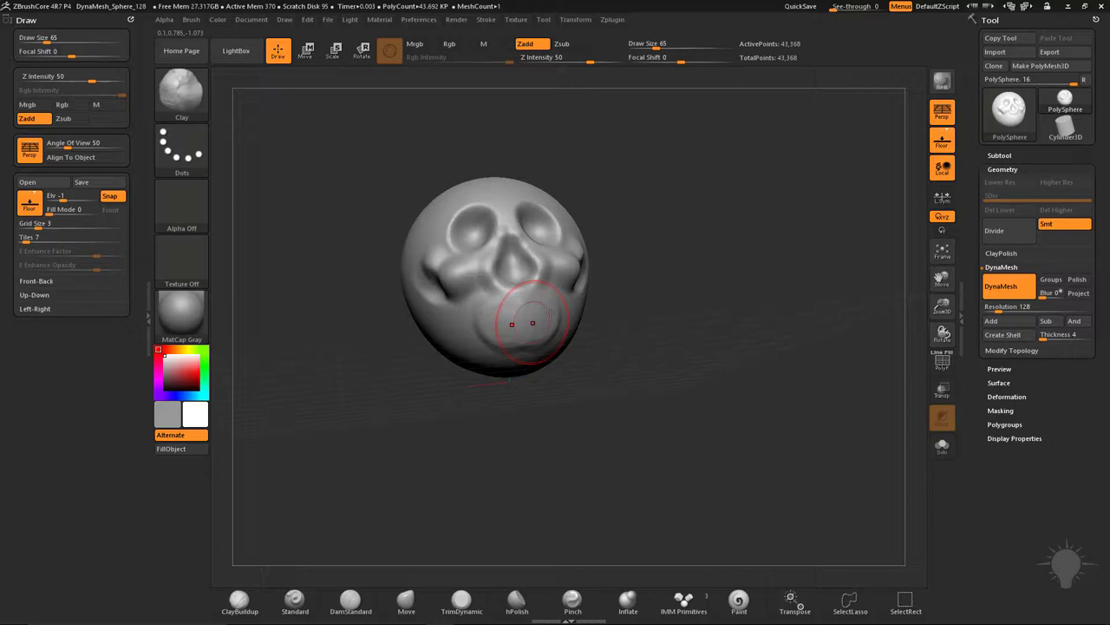
mouse_move(661, 202)
mouse_down()
mouse_move(667, 273)
mouse_move(582, 253)
mouse_up()
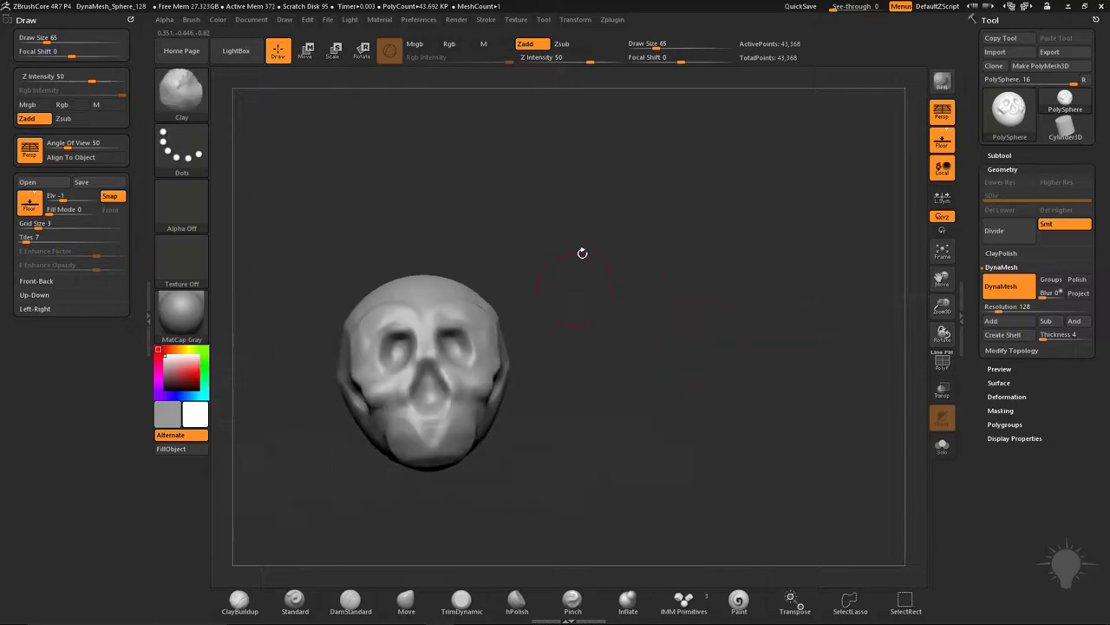
Refine the skull's overall proportions with the Move brush, then reduce the draw size to 31
alt+drag(619, 293, 781, 286)
key(s)
drag(501, 349, 518, 349)
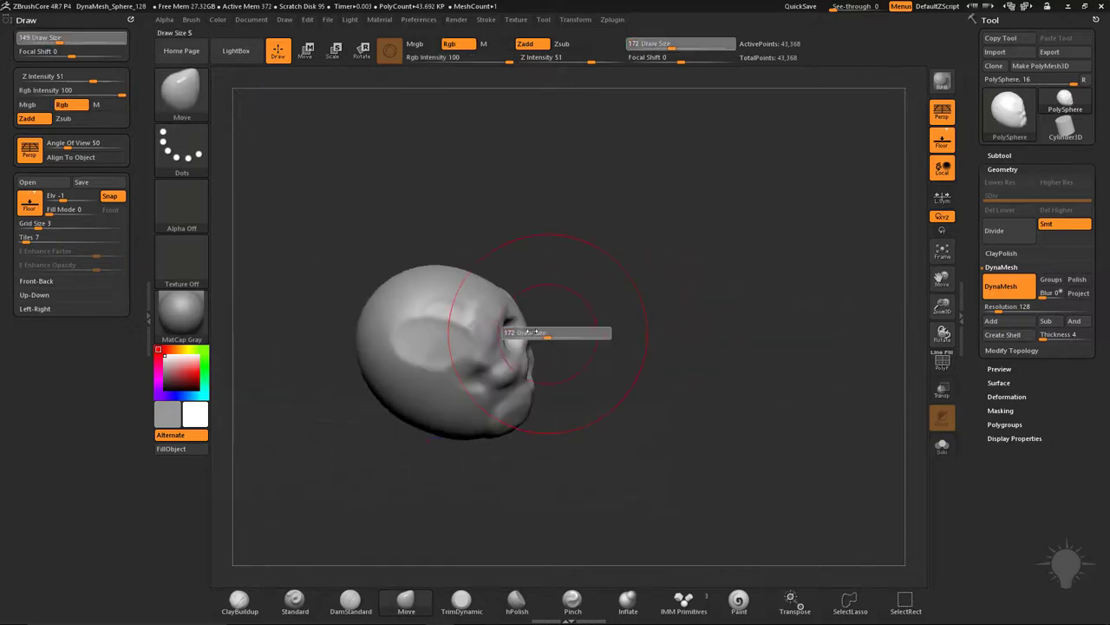
mouse_move(512, 330)
mouse_down()
mouse_move(699, 268)
mouse_move(743, 203)
mouse_up()
key(s)
drag(704, 314, 694, 314)
mouse_move(698, 321)
alt+mouse_down()
mouse_move(721, 360)
mouse_move(899, 184)
alt+mouse_up()
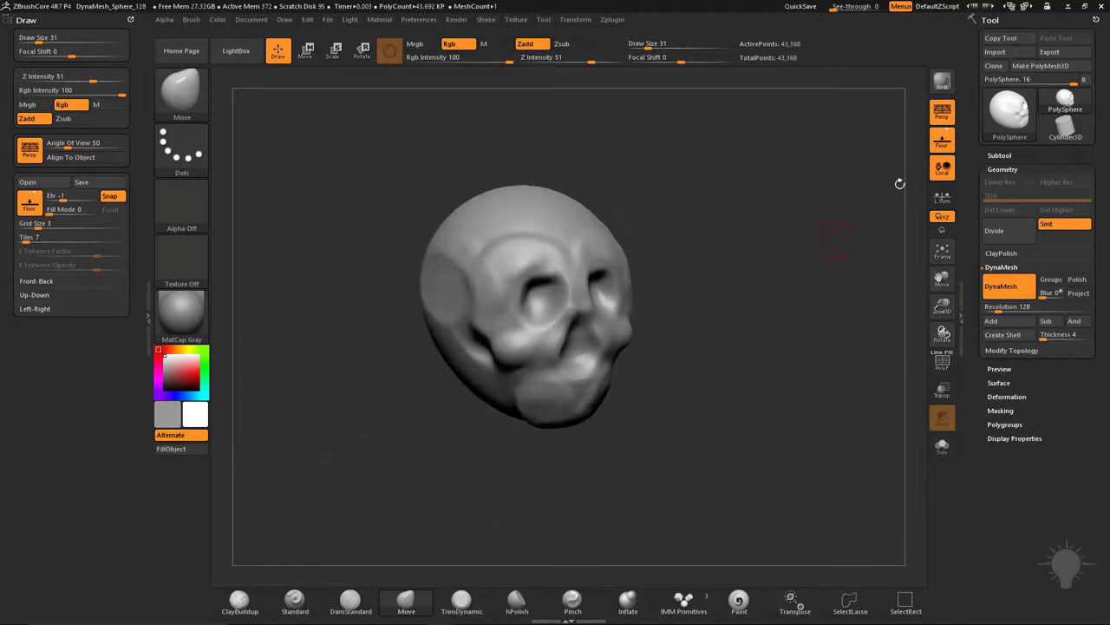
Turn off perspective and pull two long mirrored horns out of the skull with the Move brush at draw size 74
click(944, 120)
mouse_move(763, 227)
mouse_down()
mouse_move(734, 213)
mouse_move(751, 209)
mouse_move(743, 223)
mouse_move(760, 242)
mouse_move(763, 228)
mouse_move(746, 257)
mouse_up()
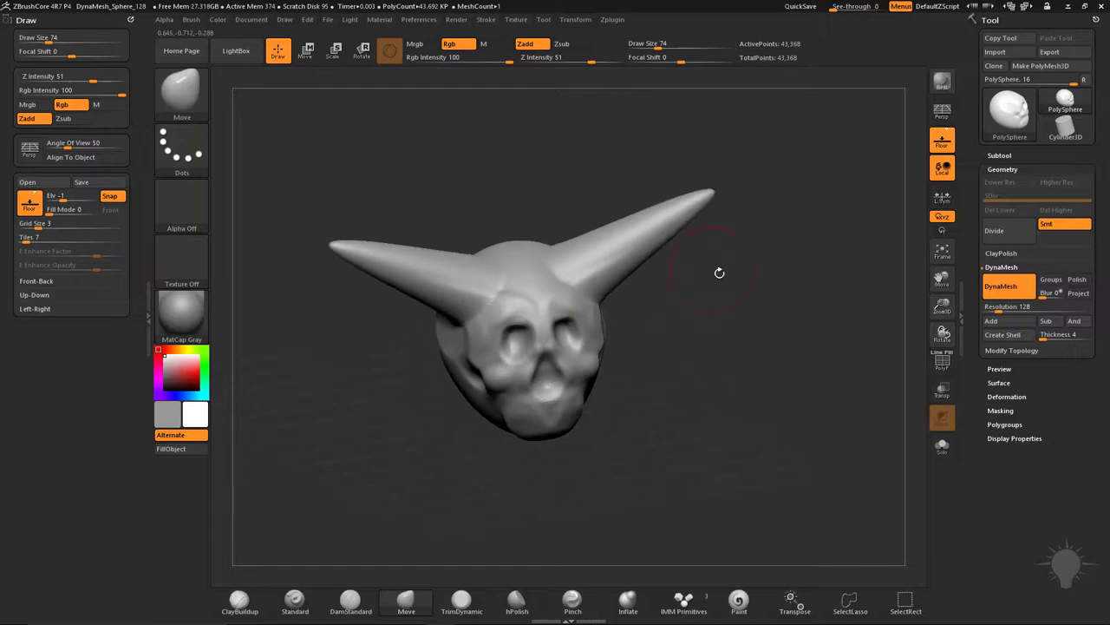
drag(719, 272, 922, 136)
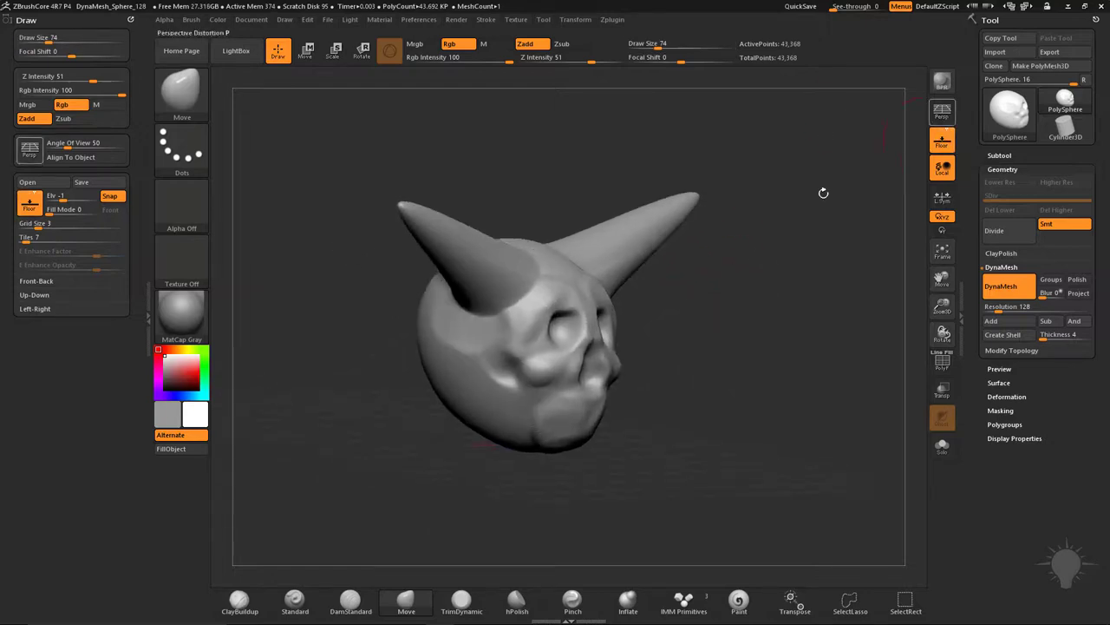
Turn perspective back on and adjust the horns with the Move brush at draw size 68
key(p)
mouse_move(694, 264)
mouse_down()
mouse_move(721, 262)
mouse_move(701, 279)
mouse_up()
key(s)
mouse_move(698, 260)
mouse_down()
mouse_move(694, 237)
mouse_move(721, 192)
mouse_up()
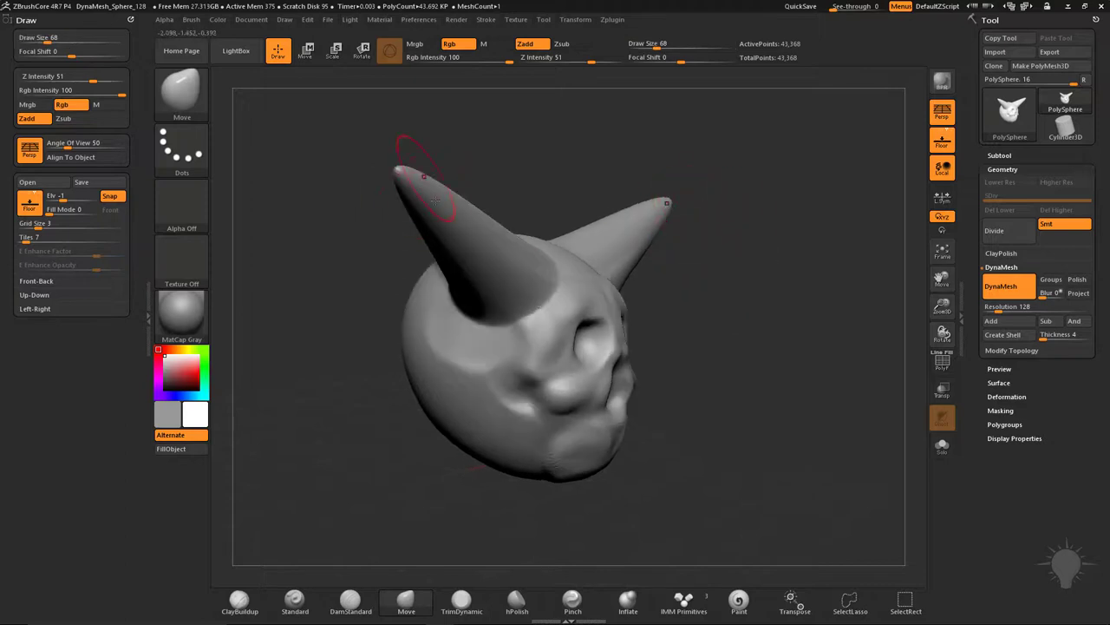
Select the Standard brush and toggle perspective to compare how the horned skull looks from several angles
key(b)
key(s)
key(t)
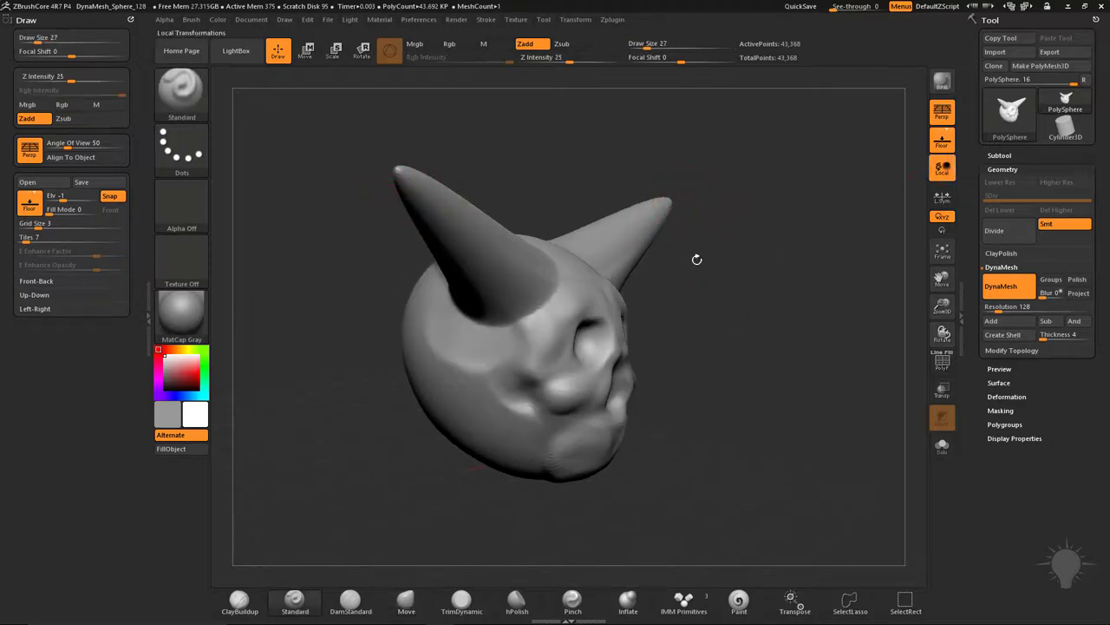
click(940, 122)
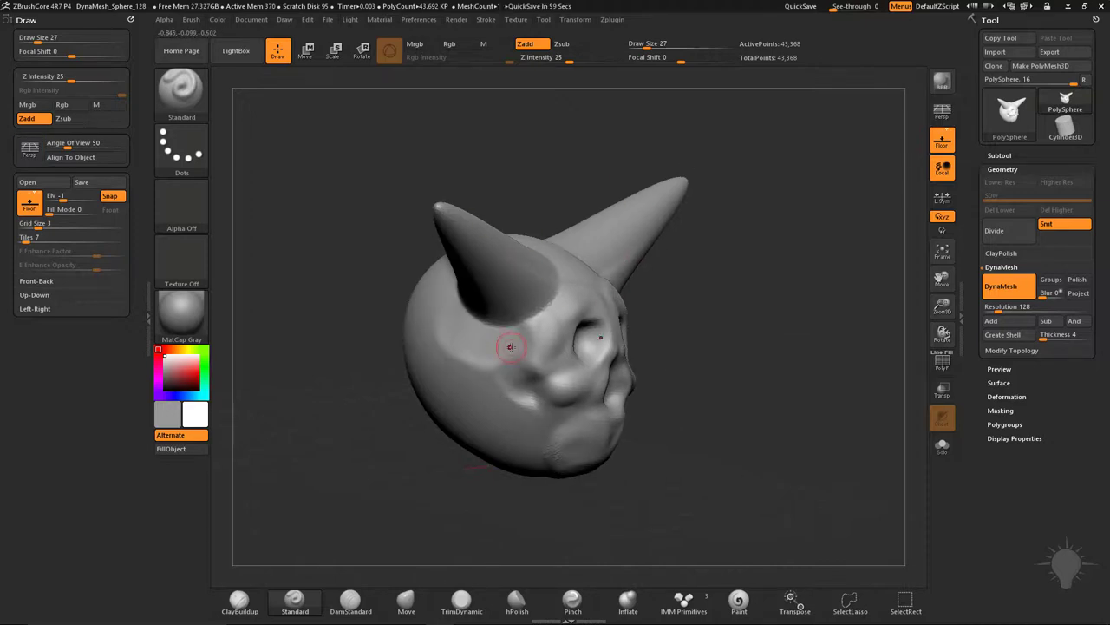
drag(738, 253, 783, 258)
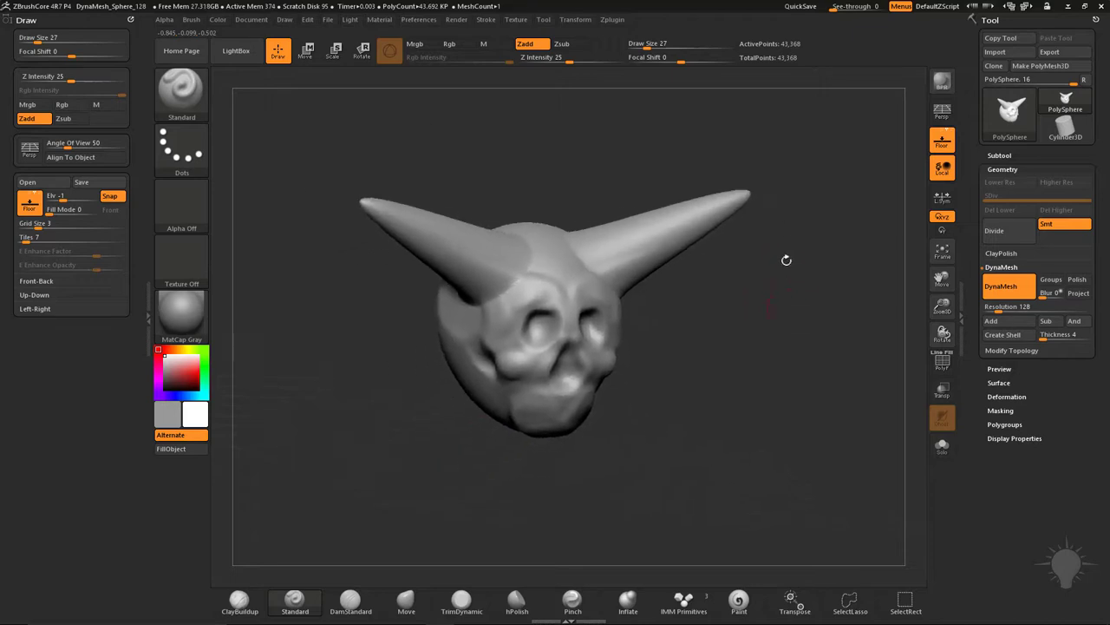
drag(798, 296, 858, 257)
key(p)
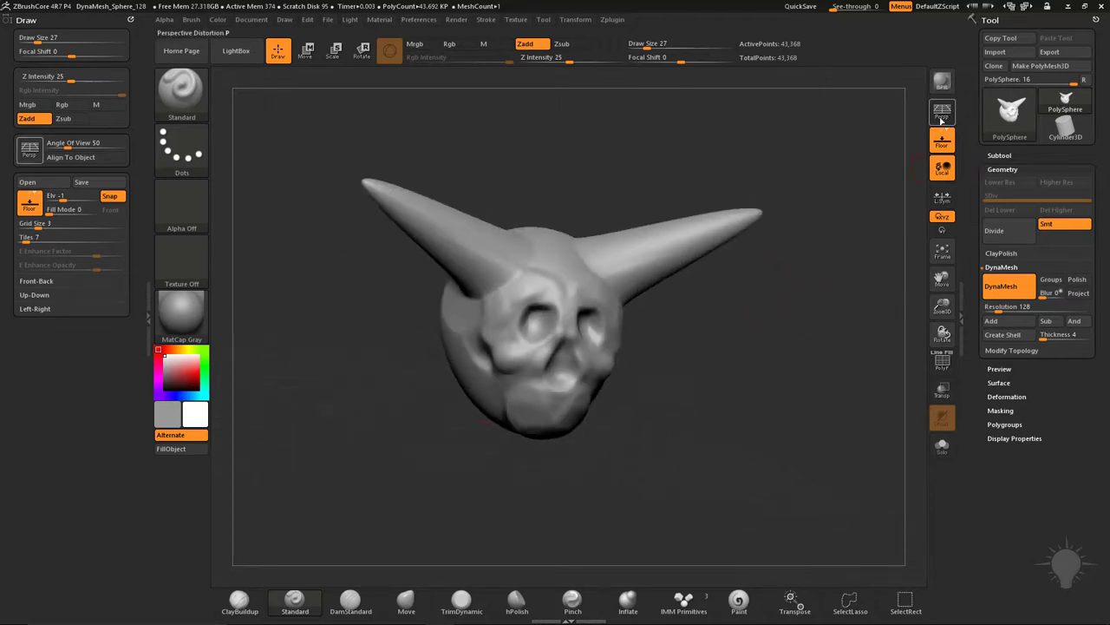
Pull the front of the face forward into a long snout with the Move brush, in perspective view
mouse_move(798, 313)
mouse_down()
mouse_move(840, 324)
mouse_move(845, 354)
mouse_move(832, 324)
mouse_move(836, 338)
mouse_move(743, 384)
mouse_up()
key(s)
mouse_move(743, 385)
mouse_down()
mouse_move(699, 391)
mouse_move(713, 396)
mouse_move(694, 436)
mouse_move(730, 446)
mouse_move(773, 428)
mouse_move(746, 382)
mouse_move(772, 373)
mouse_up()
key(b)
key(m)
key(v)
Sculpt the snout ridge, nose tip and deeper eye sockets with the Standard brush, varying the draw size
key(b)
key(s)
key(t)
key(s)
drag(619, 355, 608, 355)
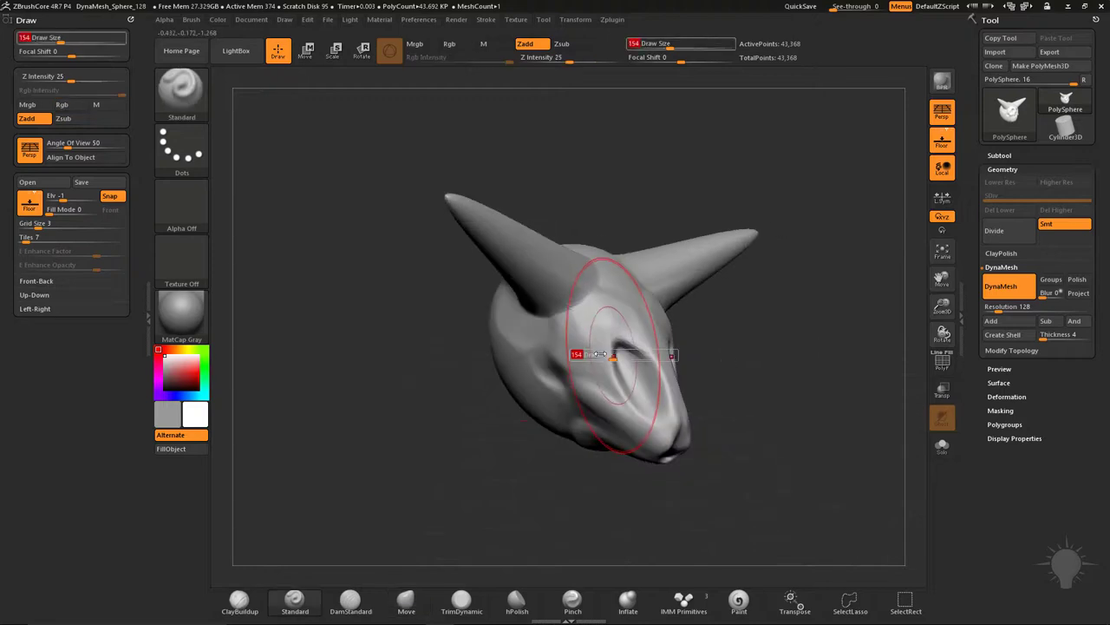
drag(745, 366, 660, 424)
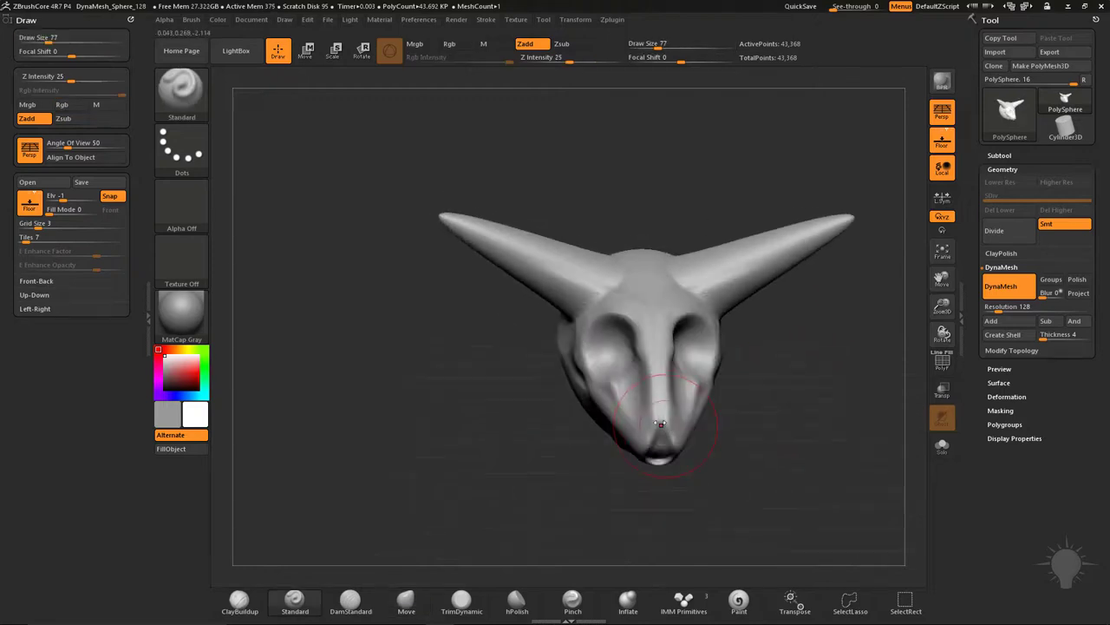
drag(741, 387, 836, 348)
drag(529, 461, 748, 338)
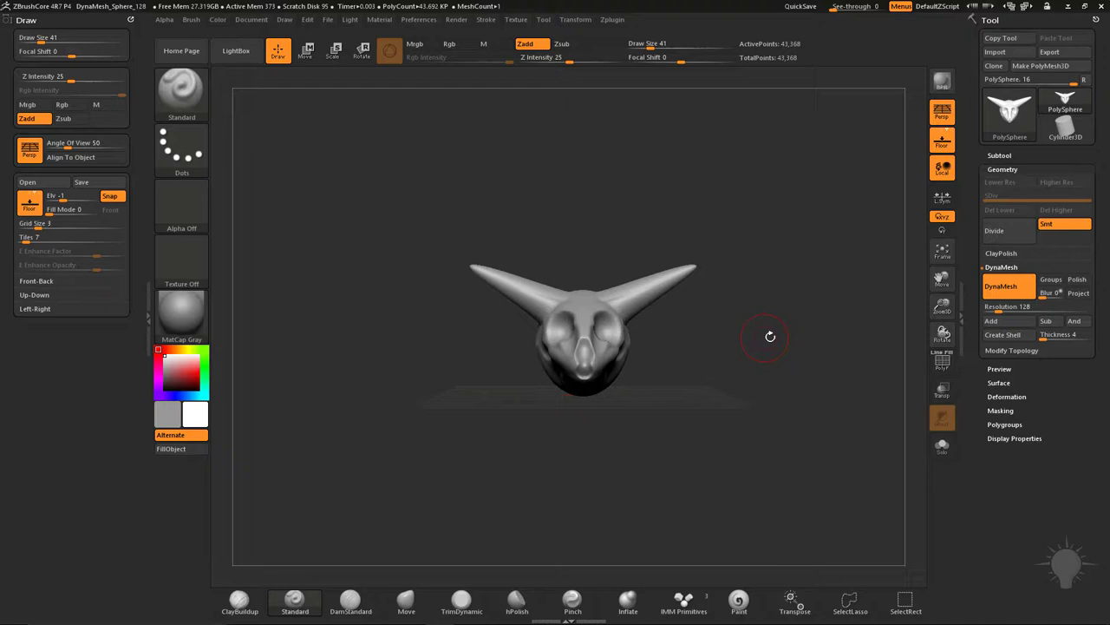
Place the skull away from the canvas centre and enable Align To Object for the perspective
drag(829, 351, 532, 370)
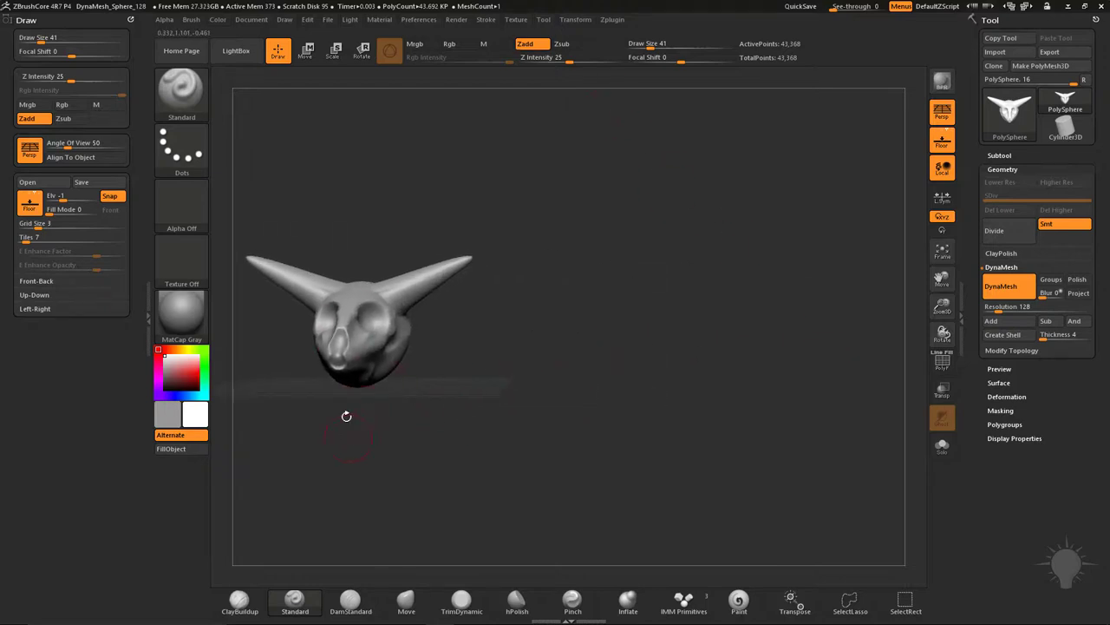
mouse_move(384, 457)
mouse_down()
mouse_move(486, 439)
mouse_move(332, 457)
mouse_move(356, 441)
mouse_up()
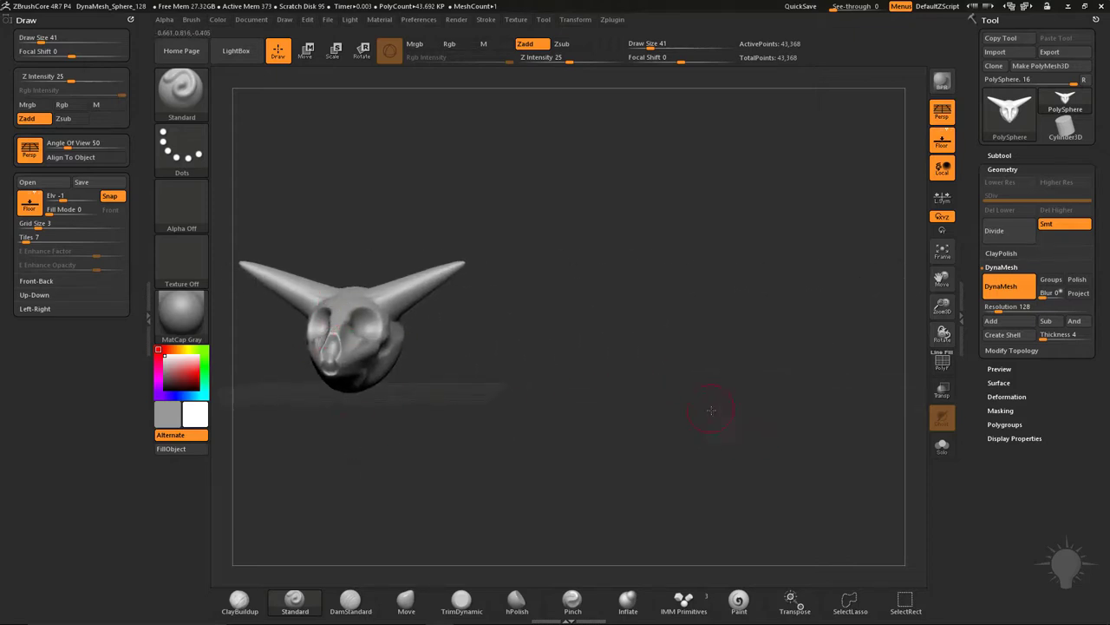
drag(711, 410, 733, 420)
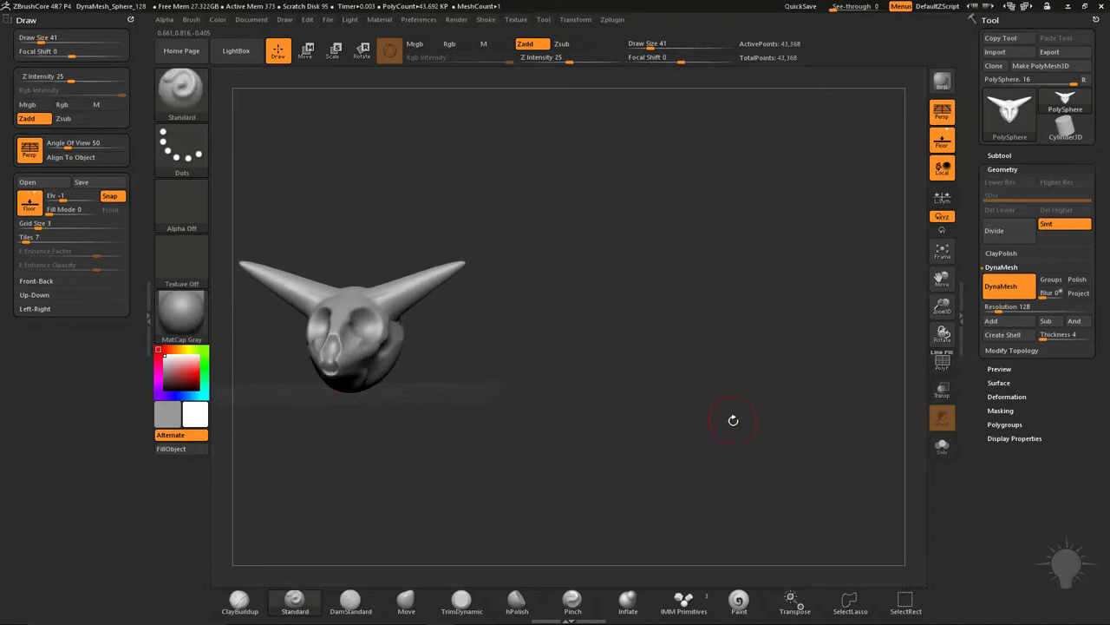
click(78, 157)
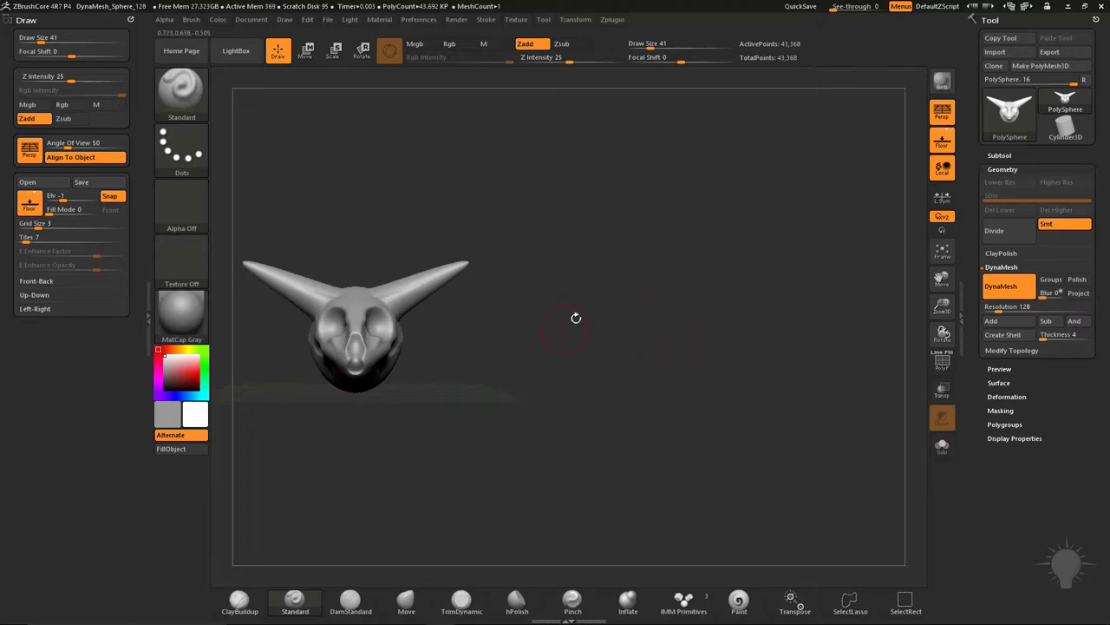
Compare the off-centre skull with perspective on and off while Align To Object is enabled, and return it to the canvas centre
click(948, 116)
click(949, 118)
click(949, 118)
click(949, 117)
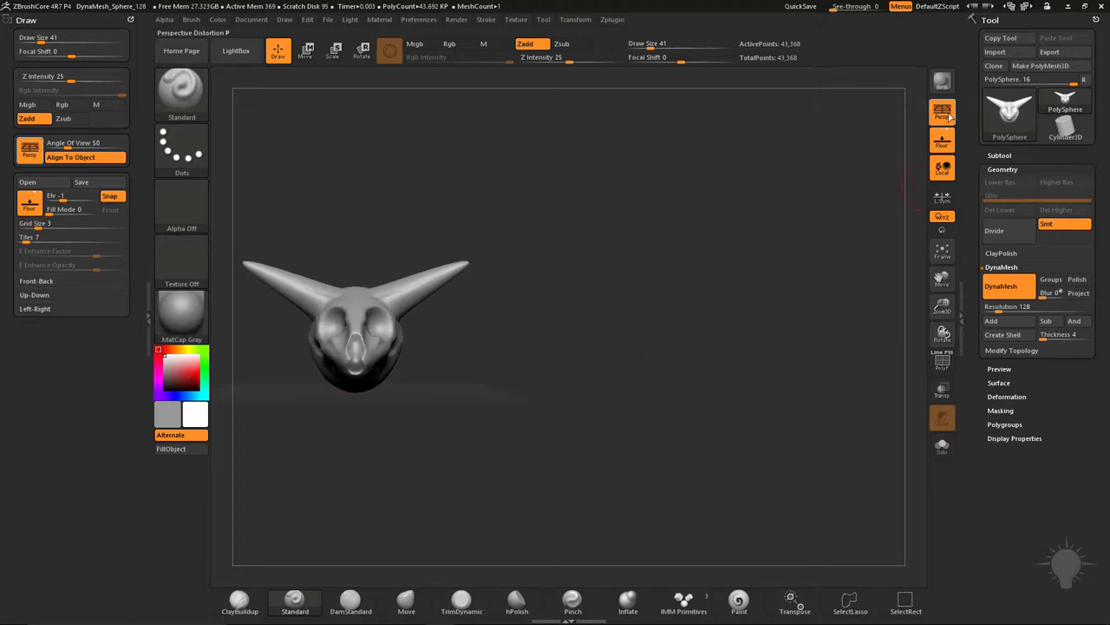
click(949, 118)
click(949, 116)
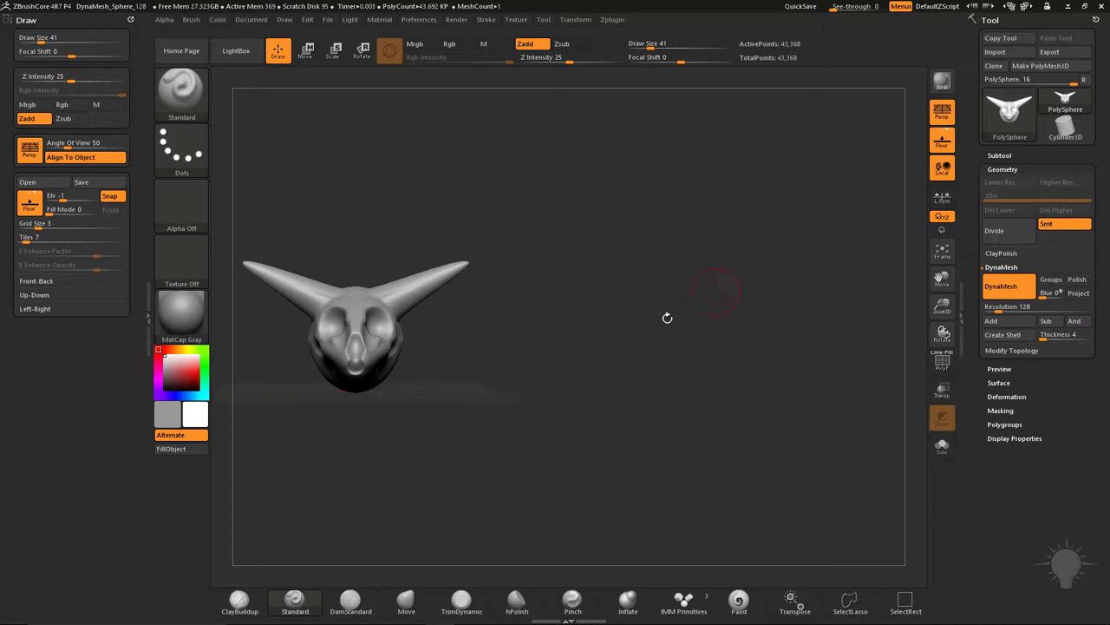
alt+drag(694, 324, 859, 334)
alt+drag(588, 401, 762, 368)
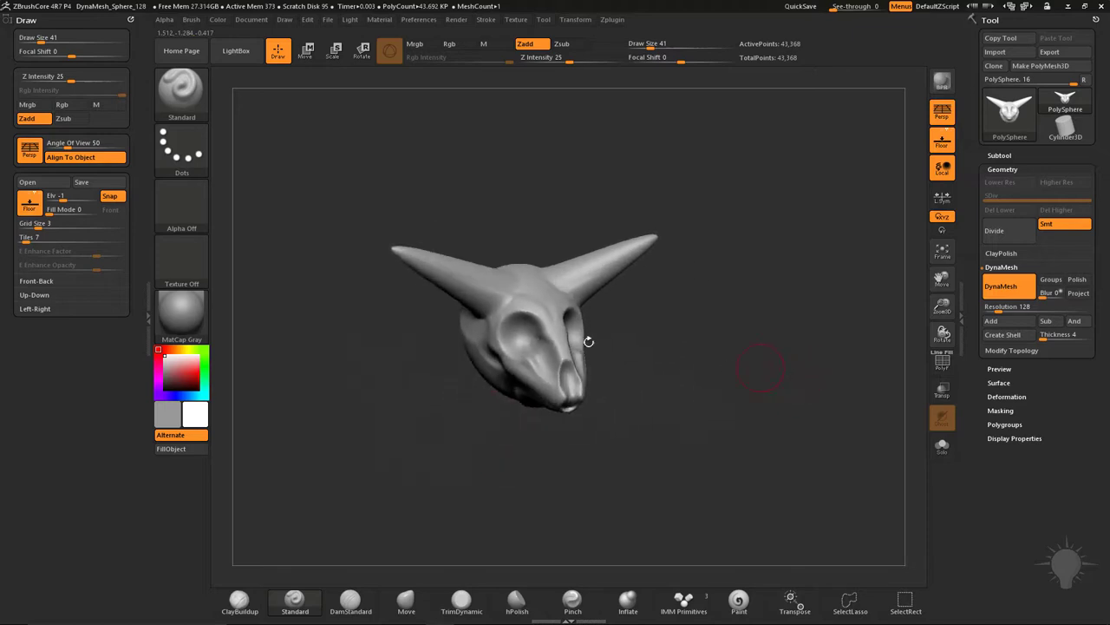
Toggle the floor grid and display it on the X, Y and Z axes while viewing the skull from several angles
click(31, 208)
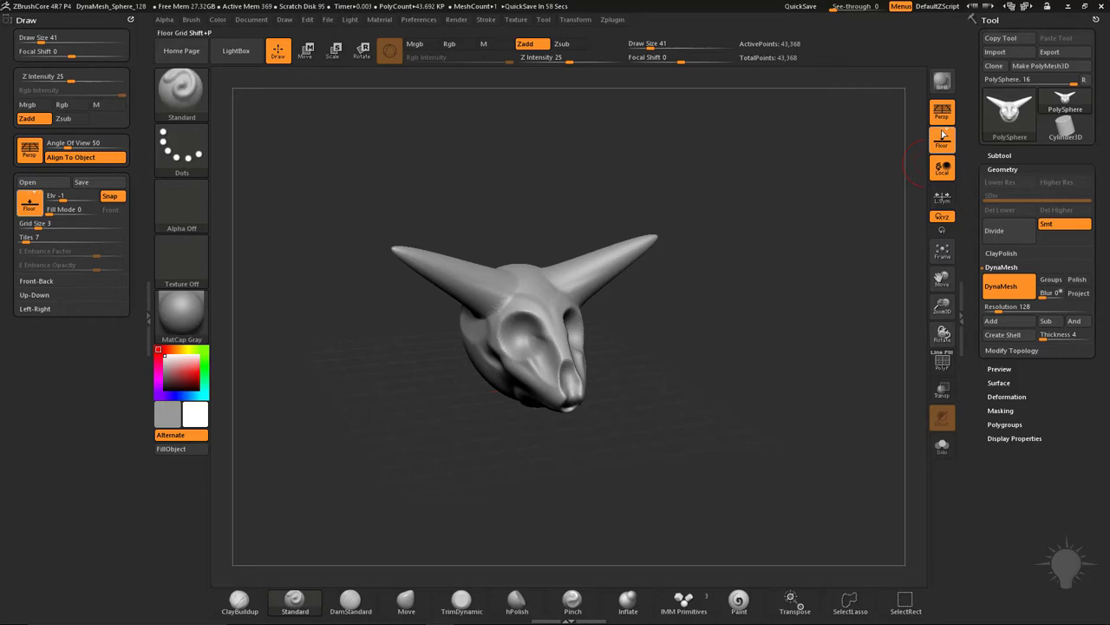
drag(788, 225, 709, 357)
drag(810, 235, 670, 160)
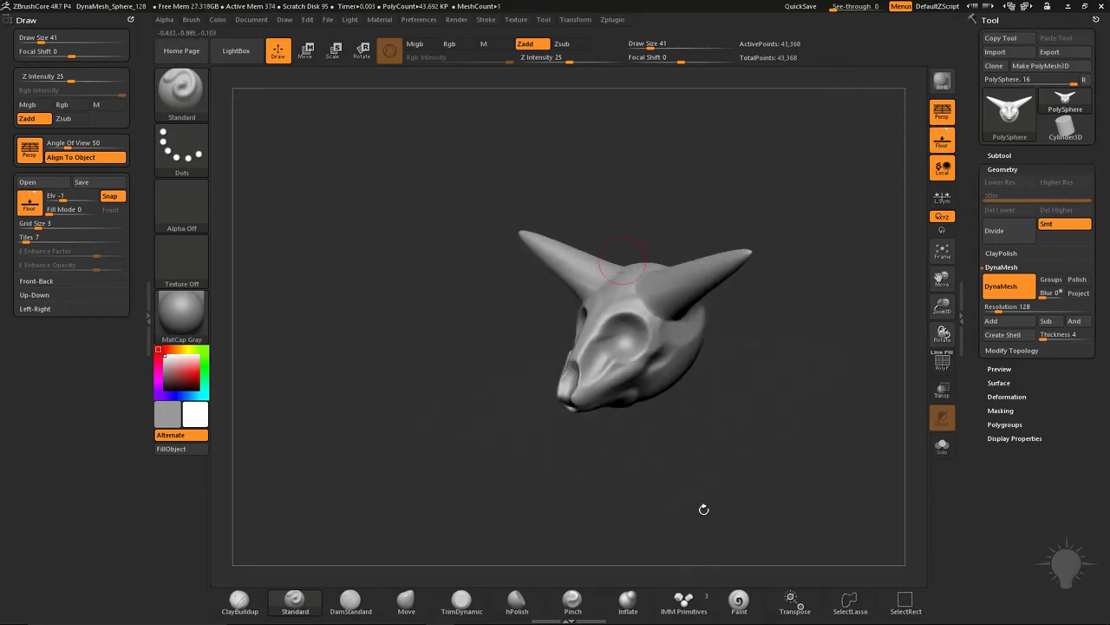
drag(823, 241, 761, 278)
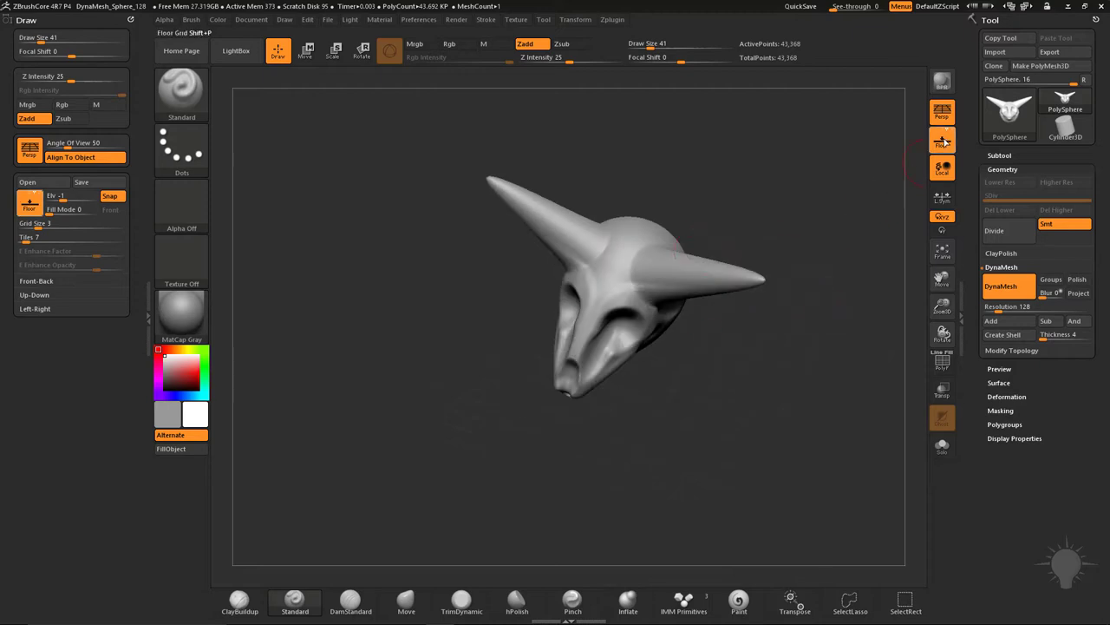
drag(791, 385, 822, 355)
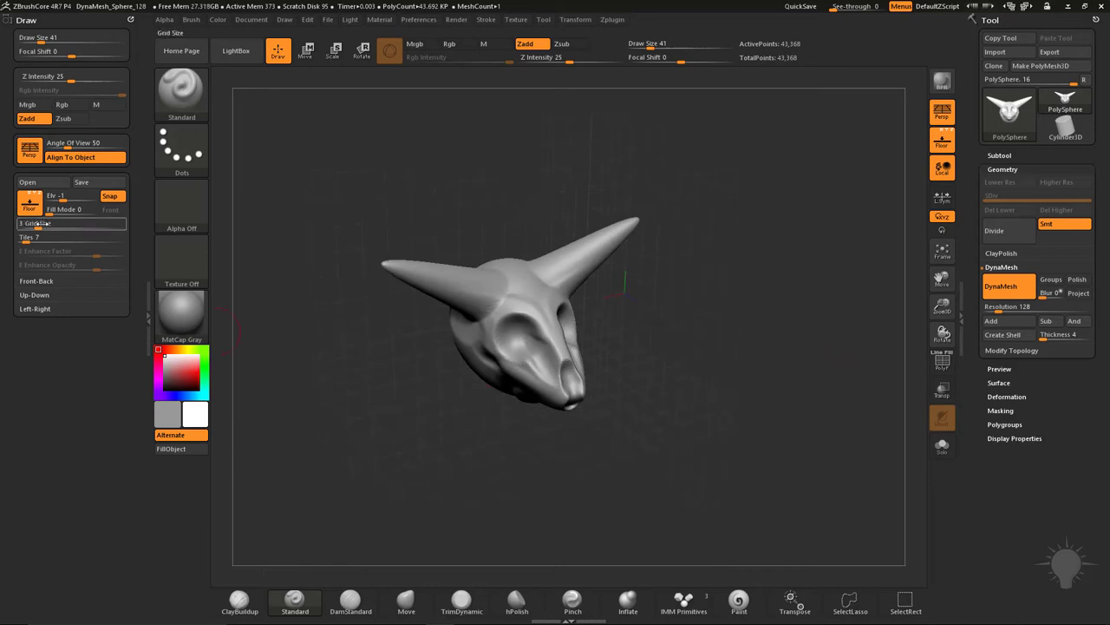
Set the floor's grid size to 3.27095 and render the skull with BPR from another angle
drag(39, 224, 40, 225)
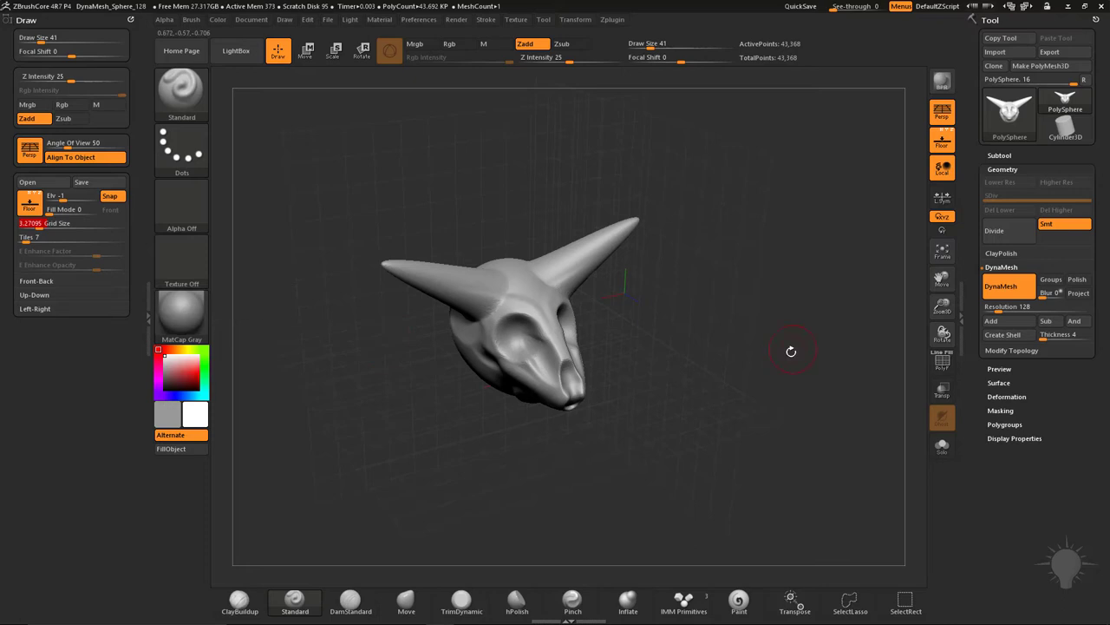
drag(791, 352, 808, 327)
key(shift+r)
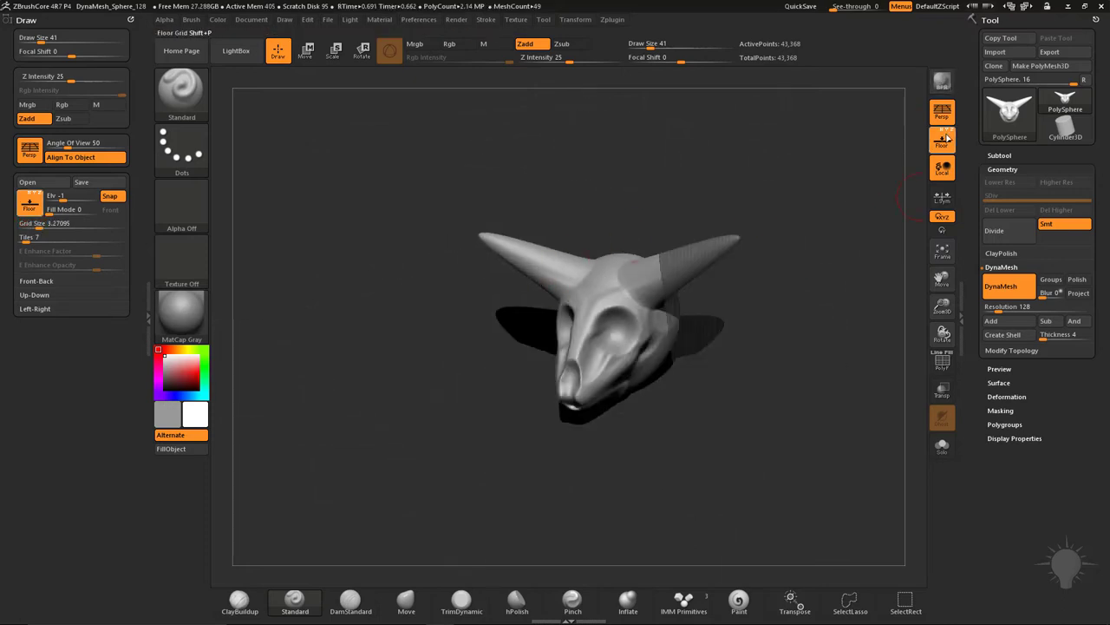
Limit the grid to the Y-axis floor and set its grid size to 5.11875, after trying 1.05359
click(951, 129)
mouse_move(789, 317)
mouse_down()
mouse_move(806, 277)
mouse_move(820, 320)
mouse_move(806, 321)
mouse_up()
click(31, 224)
drag(37, 226, 31, 226)
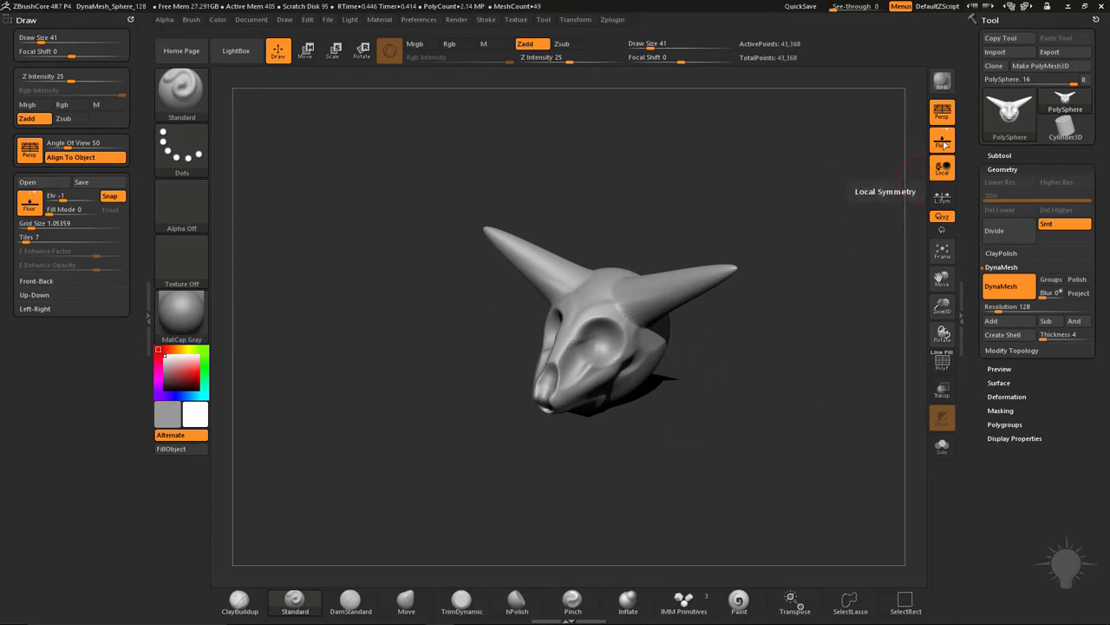
click(38, 223)
drag(34, 225, 43, 226)
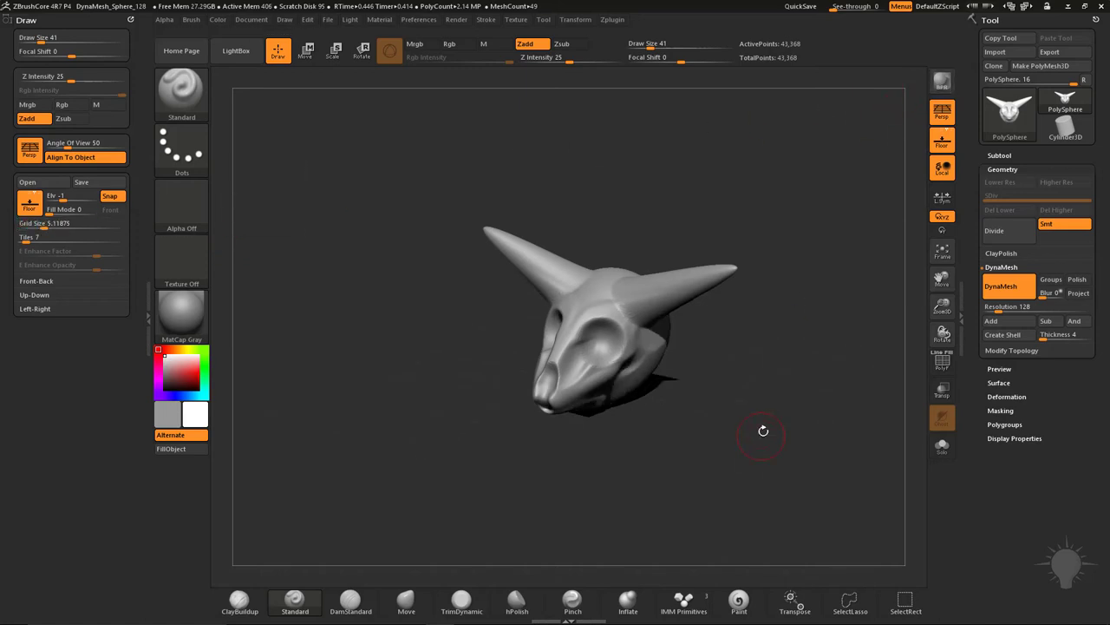
Smooth the skull's eye socket and render the skull with BPR to cast its shadow on the floor
alt+drag(843, 324, 819, 324)
click(940, 84)
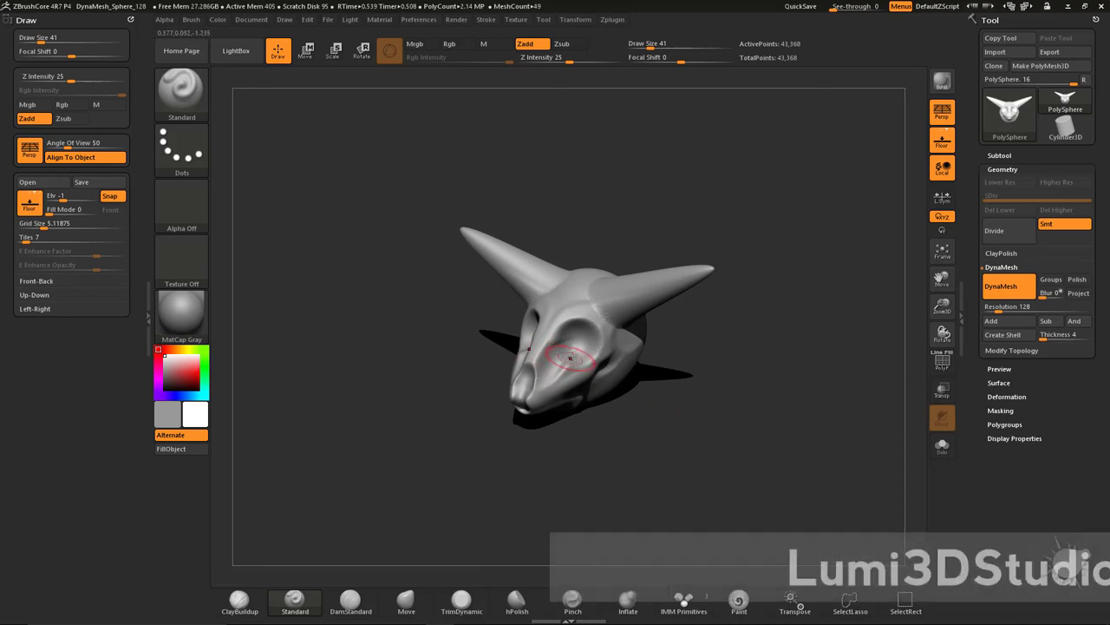
shift+drag(570, 358, 579, 349)
mouse_move(801, 341)
alt+mouse_down()
mouse_move(810, 330)
mouse_move(815, 345)
alt+mouse_up()
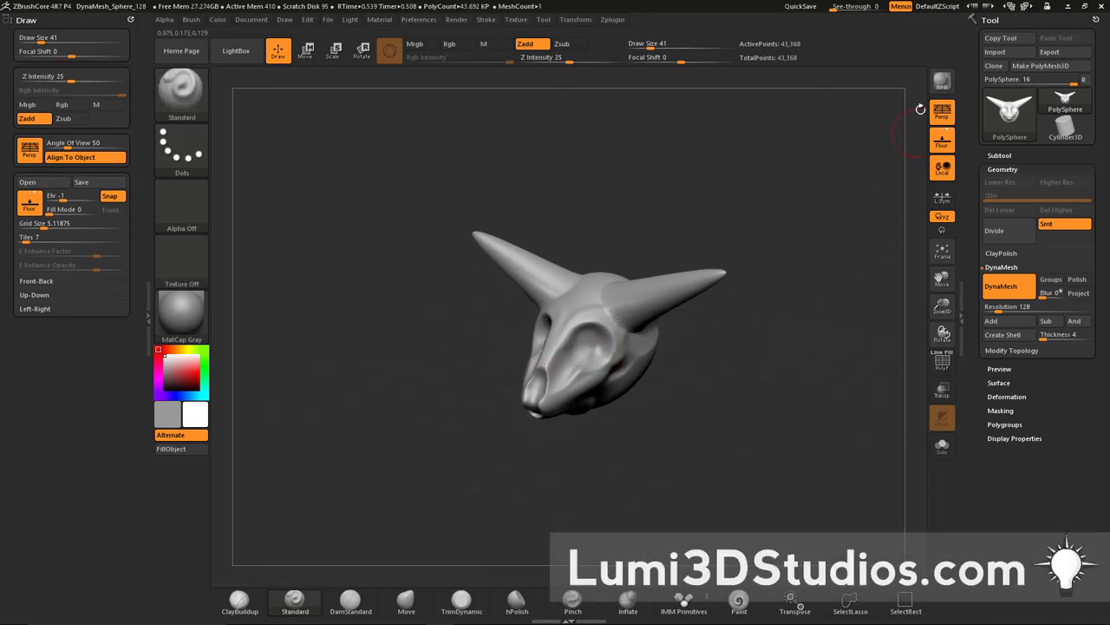
click(941, 84)
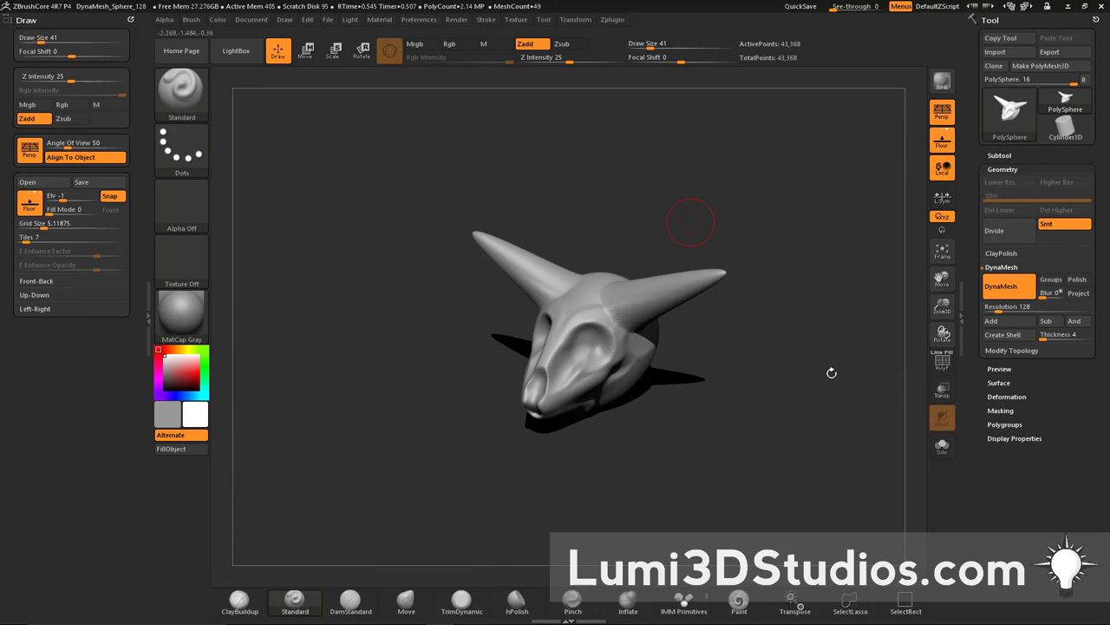